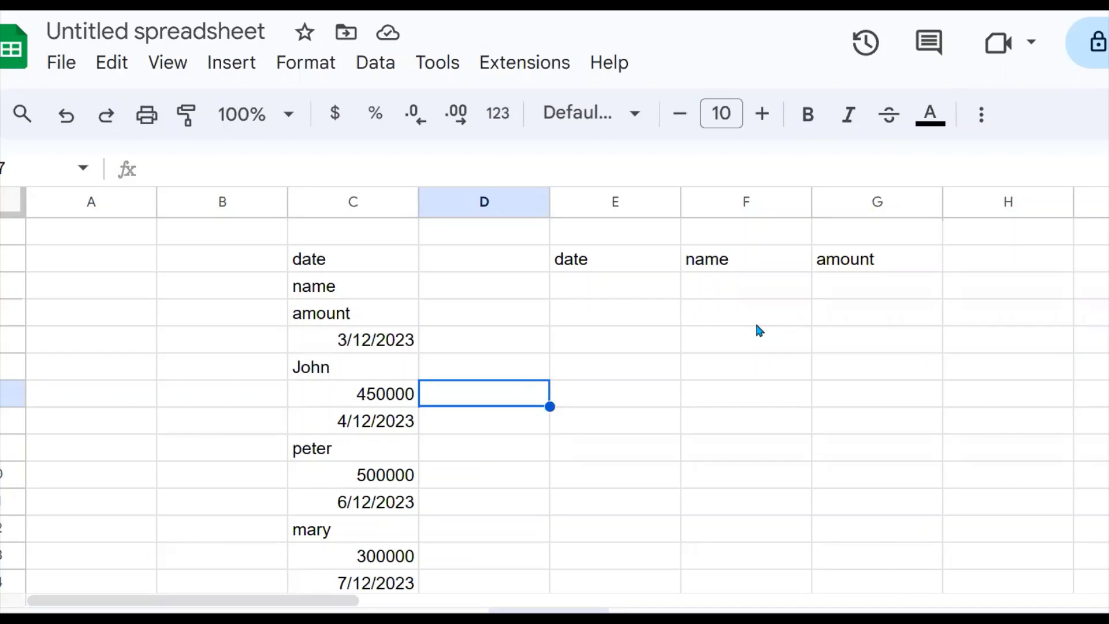
- Select the date, name and amount labels and the list below them to survey the data
{"action": "left_click", "coordinate": [586, 339]}
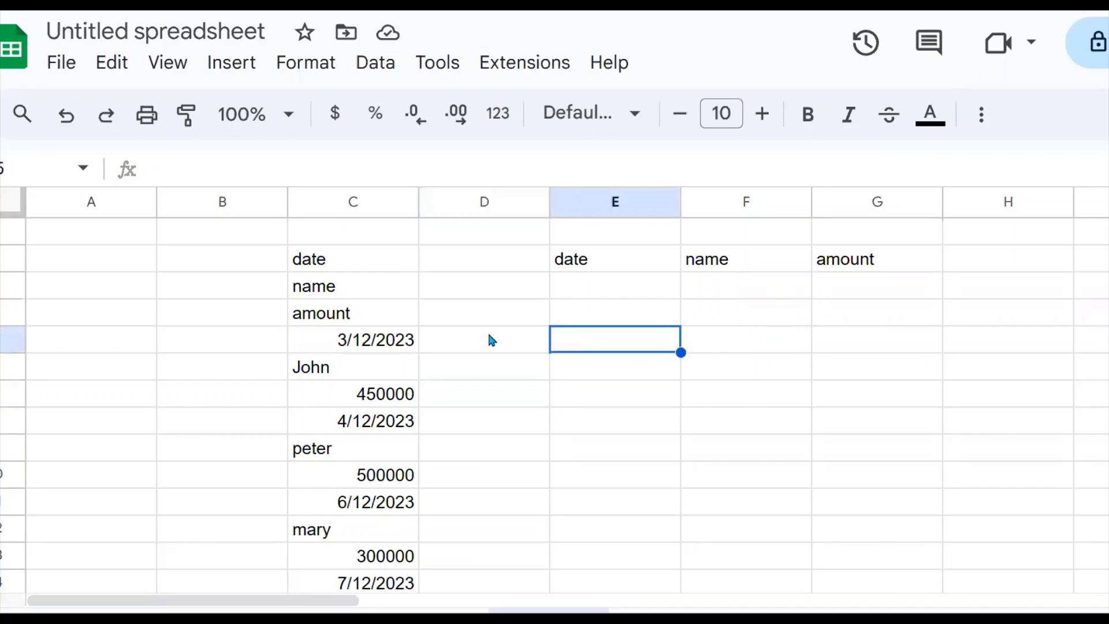
{"action": "left_click_drag", "start_coordinate": [334, 265], "coordinate": [340, 328]}
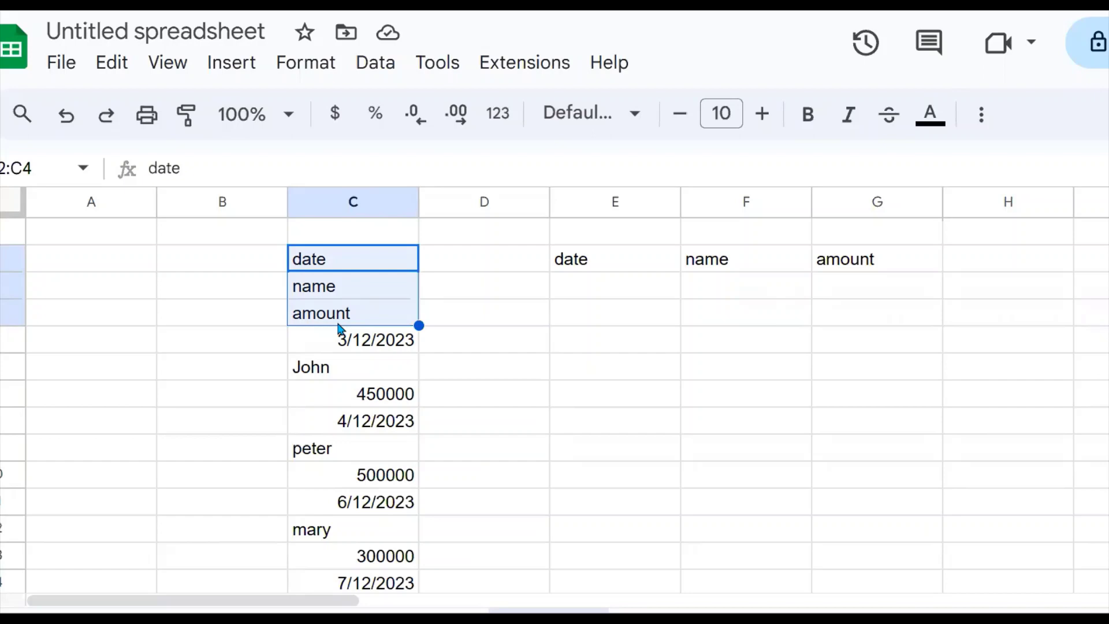
{"action": "left_click", "coordinate": [449, 361]}
{"action": "left_click_drag", "start_coordinate": [354, 263], "coordinate": [416, 528]}
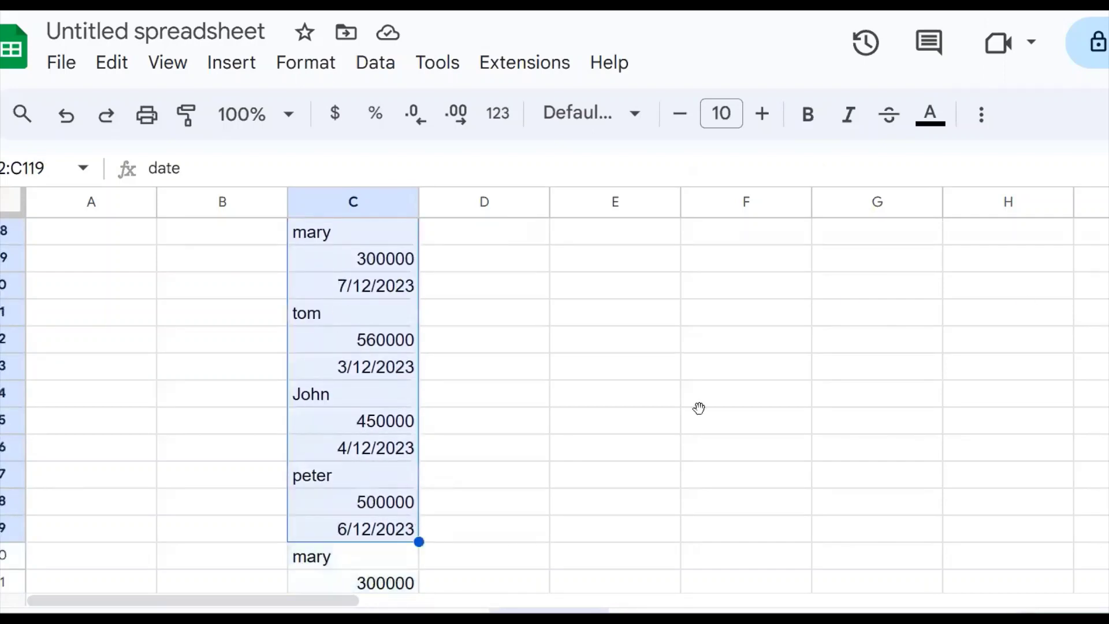
{"action": "left_click", "coordinate": [744, 411]}
{"action": "key", "text": "Up"}
{"action": "key", "text": "Up"}
{"action": "key", "text": "Up"}
{"action": "key", "text": "Up"}
{"action": "key", "text": "Up"}
{"action": "key", "text": "Up"}
{"action": "key", "text": "Up"}
{"action": "key", "text": "Up"}
{"action": "key", "text": "Up"}
{"action": "key", "text": "Up"}
{"action": "key", "text": "Up"}
{"action": "key", "text": "Up"}
{"action": "key", "text": "Up"}
{"action": "key", "text": "Up"}
{"action": "key", "text": "Up"}
{"action": "key", "text": "Up"}
{"action": "key", "text": "Up"}
{"action": "key", "text": "Up"}
{"action": "key", "text": "Up"}
{"action": "key", "text": "Up"}
{"action": "key", "text": "Up"}
{"action": "key", "text": "Up"}
{"action": "key", "text": "Up"}
{"action": "key", "text": "Up"}
{"action": "key", "text": "Up"}
{"action": "key", "text": "Up"}
{"action": "key", "text": "Up"}
{"action": "key", "text": "Up"}
{"action": "key", "text": "Up"}
{"action": "key", "text": "Up"}
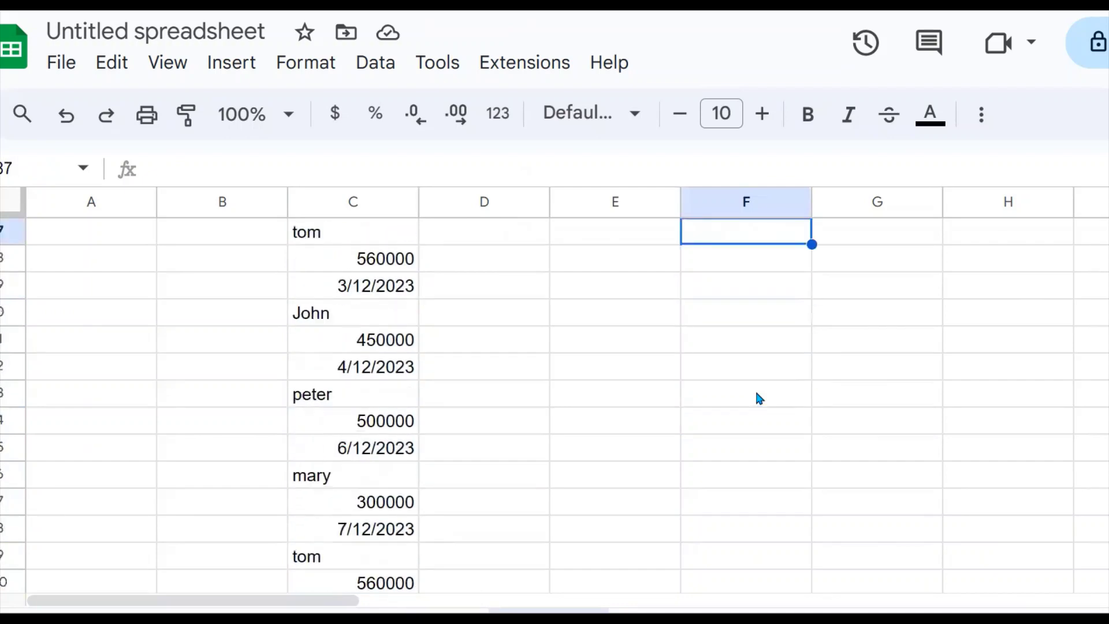
{"action": "key", "text": "Up"}
{"action": "key", "text": "Up"}
{"action": "key", "text": "Up"}
{"action": "key", "text": "Up"}
{"action": "key", "text": "Up"}
{"action": "key", "text": "Up"}
{"action": "key", "text": "Up"}
{"action": "key", "text": "Up"}
{"action": "key", "text": "Up"}
{"action": "key", "text": "Up"}
{"action": "key", "text": "Up"}
{"action": "key", "text": "Up"}
{"action": "key", "text": "Up"}
{"action": "key", "text": "Up"}
{"action": "key", "text": "Up"}
{"action": "key", "text": "Up"}
{"action": "key", "text": "Up"}
{"action": "key", "text": "Up"}
{"action": "key", "text": "Up"}
{"action": "key", "text": "Up"}
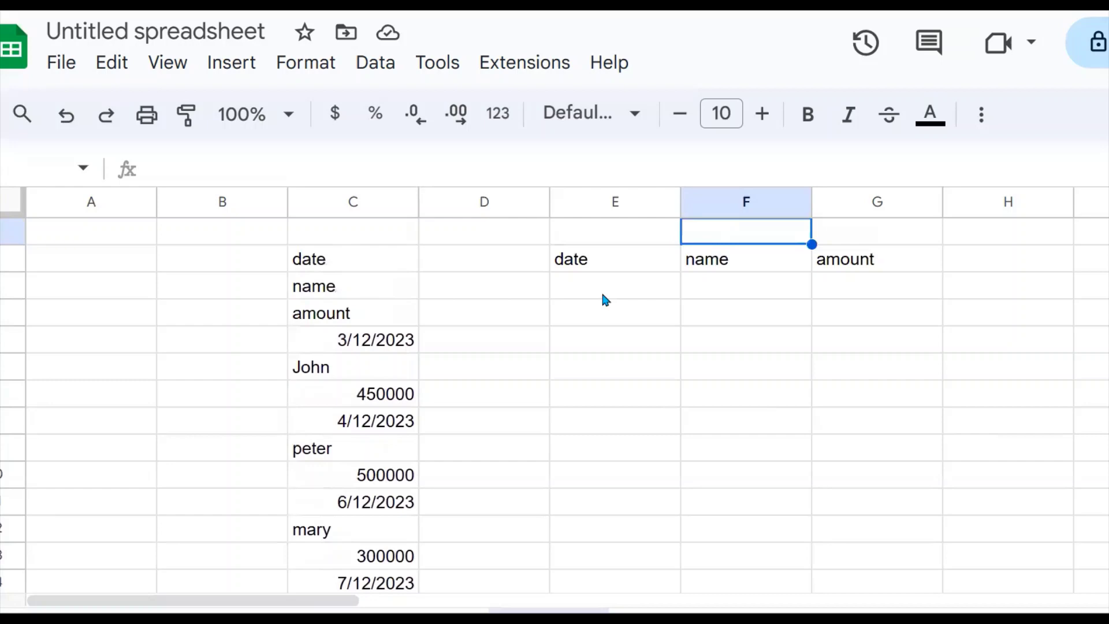
- Match the date, name and amount headings to the list's labels and first two entries
{"action": "left_click", "coordinate": [598, 266]}
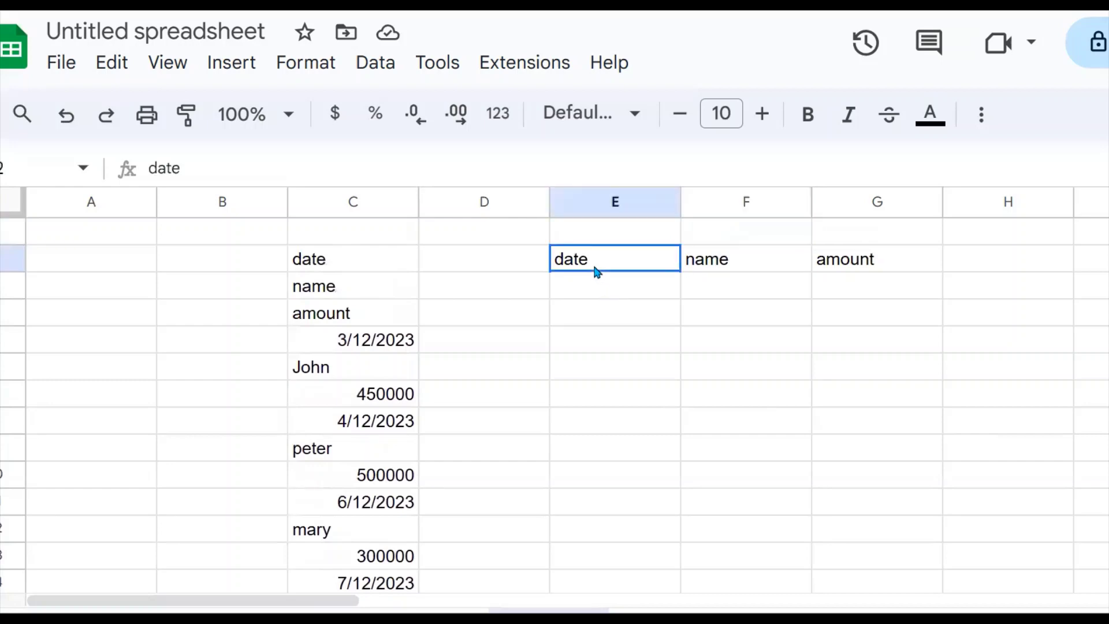
{"action": "left_click", "coordinate": [318, 267]}
{"action": "left_click", "coordinate": [321, 335]}
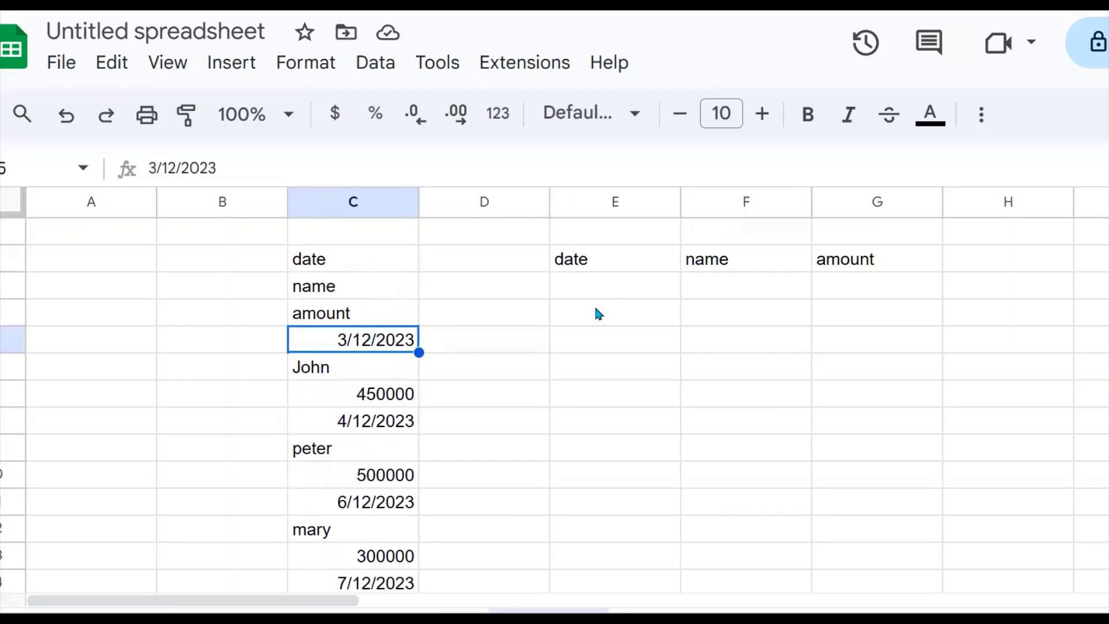
{"action": "left_click", "coordinate": [595, 265]}
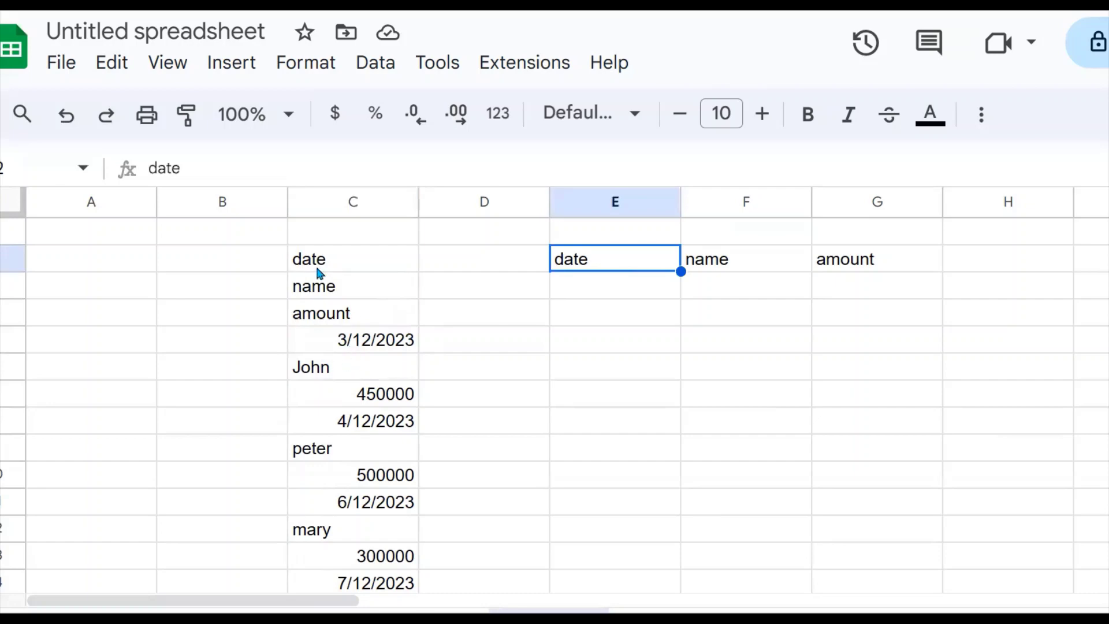
{"action": "left_click", "coordinate": [322, 294]}
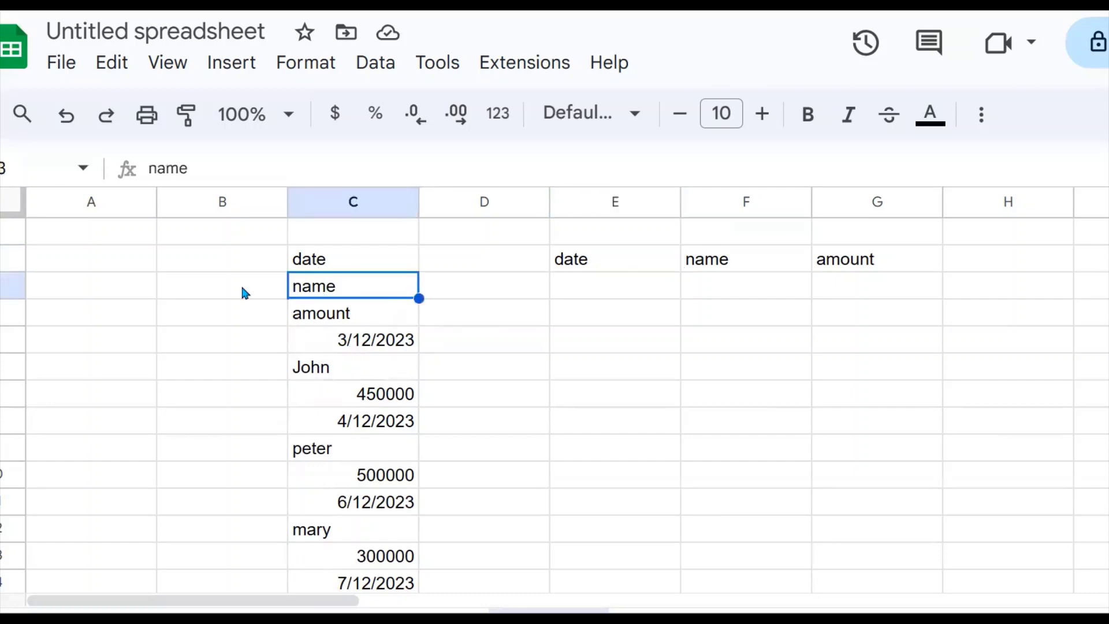
{"action": "left_click", "coordinate": [735, 265]}
{"action": "left_click", "coordinate": [337, 317]}
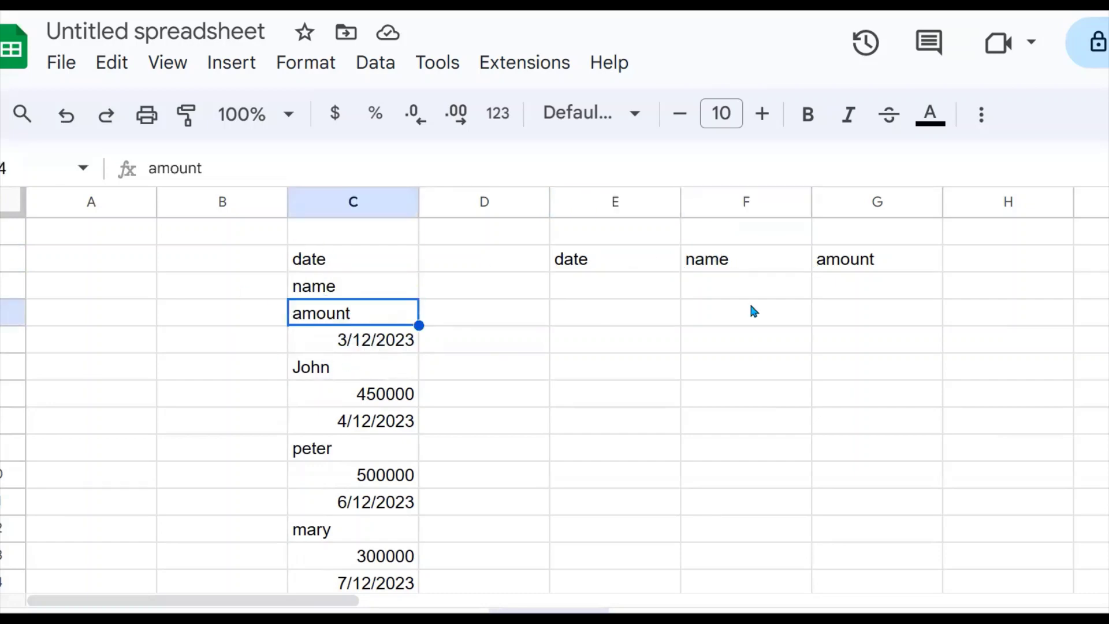
{"action": "left_click", "coordinate": [869, 283]}
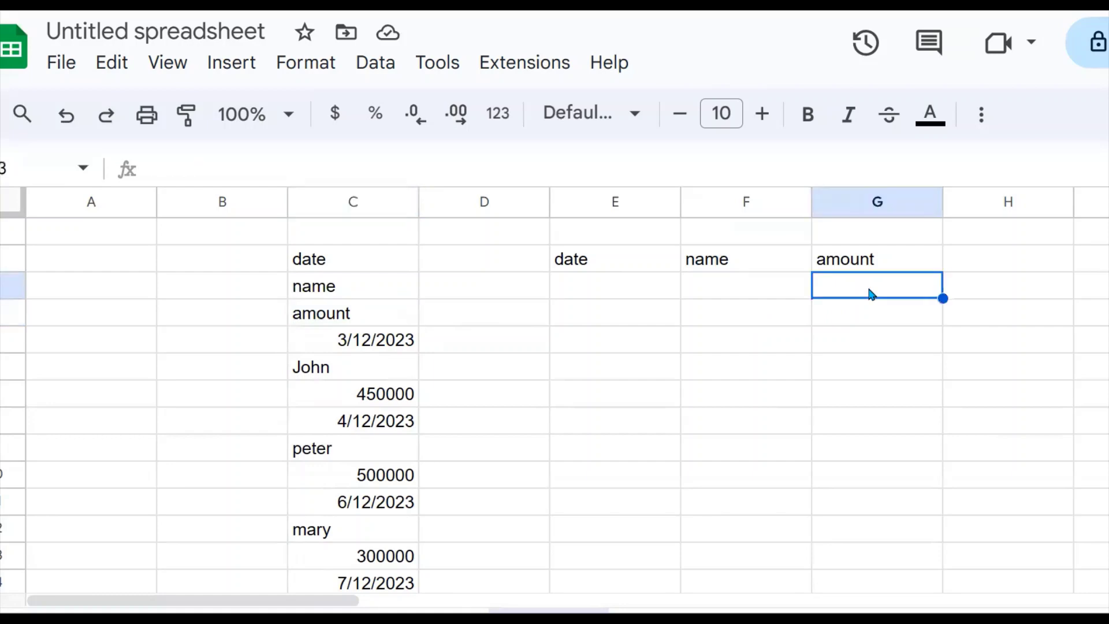
{"action": "left_click", "coordinate": [370, 343]}
{"action": "left_click", "coordinate": [329, 375]}
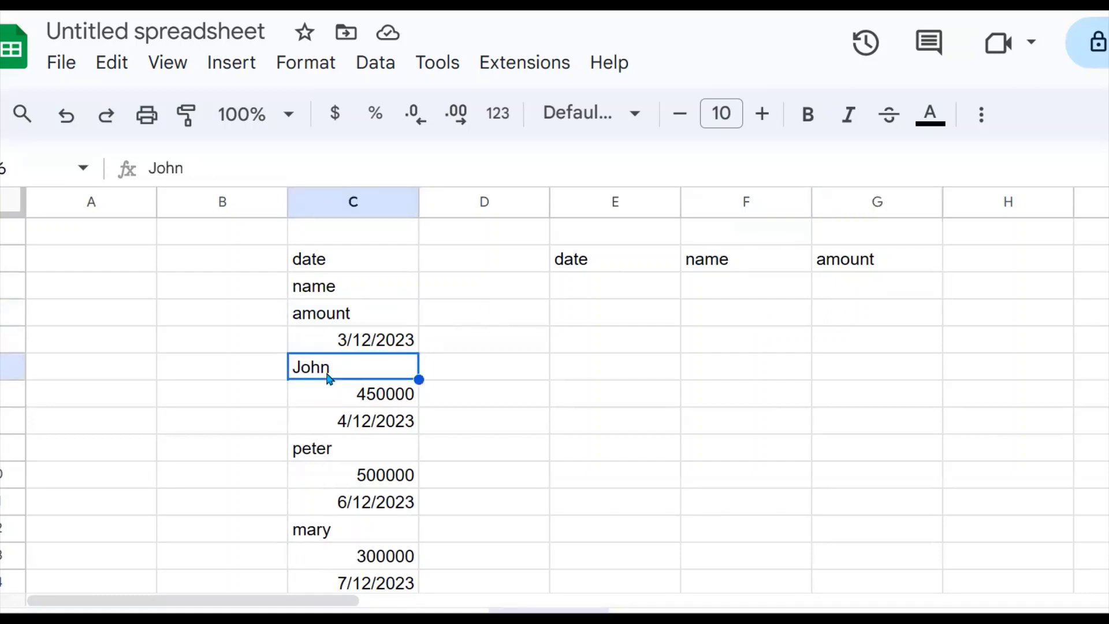
{"action": "left_click", "coordinate": [391, 403]}
{"action": "left_click", "coordinate": [364, 430]}
{"action": "left_click", "coordinate": [323, 448]}
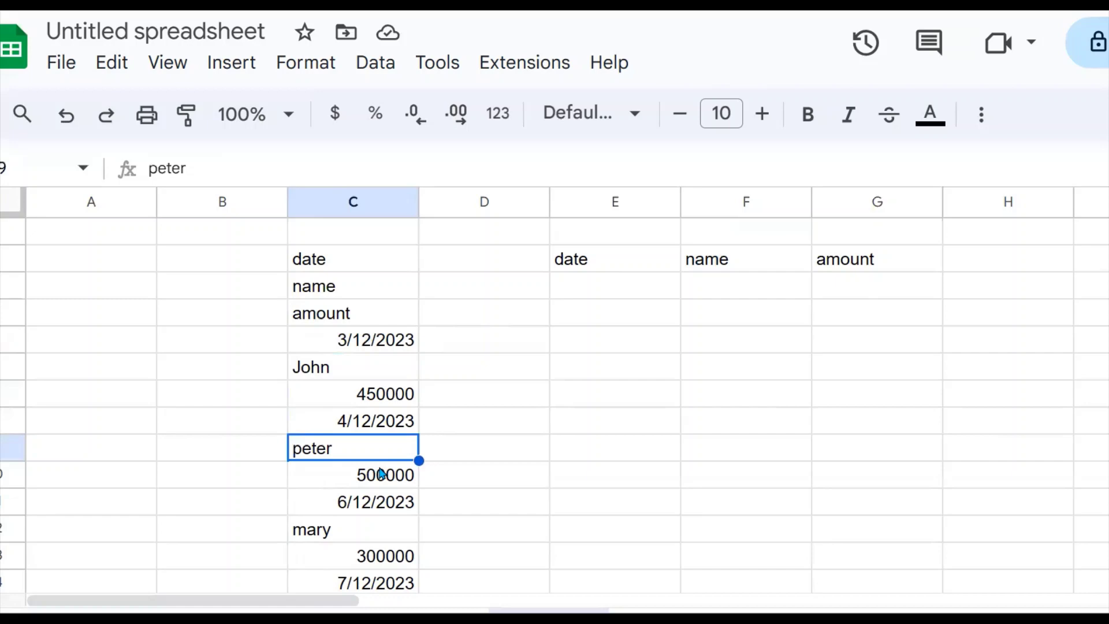
{"action": "left_click", "coordinate": [380, 475]}
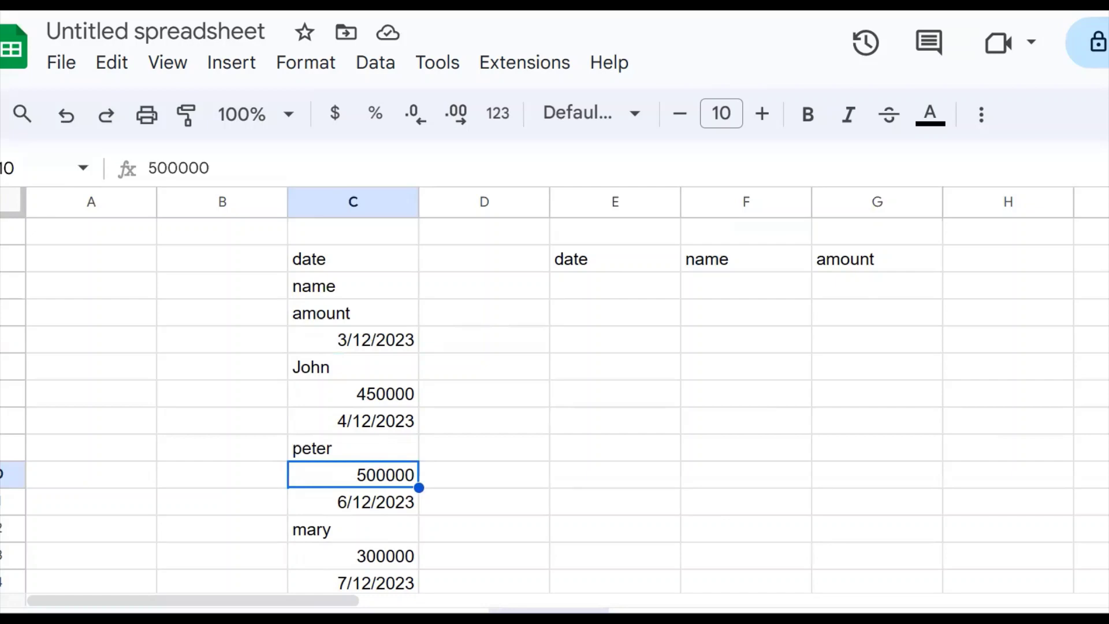
- Select the list down to mary, revisit the new headings, and pick helper column D
{"action": "left_click_drag", "start_coordinate": [324, 259], "coordinate": [347, 527]}
{"action": "left_click", "coordinate": [664, 260]}
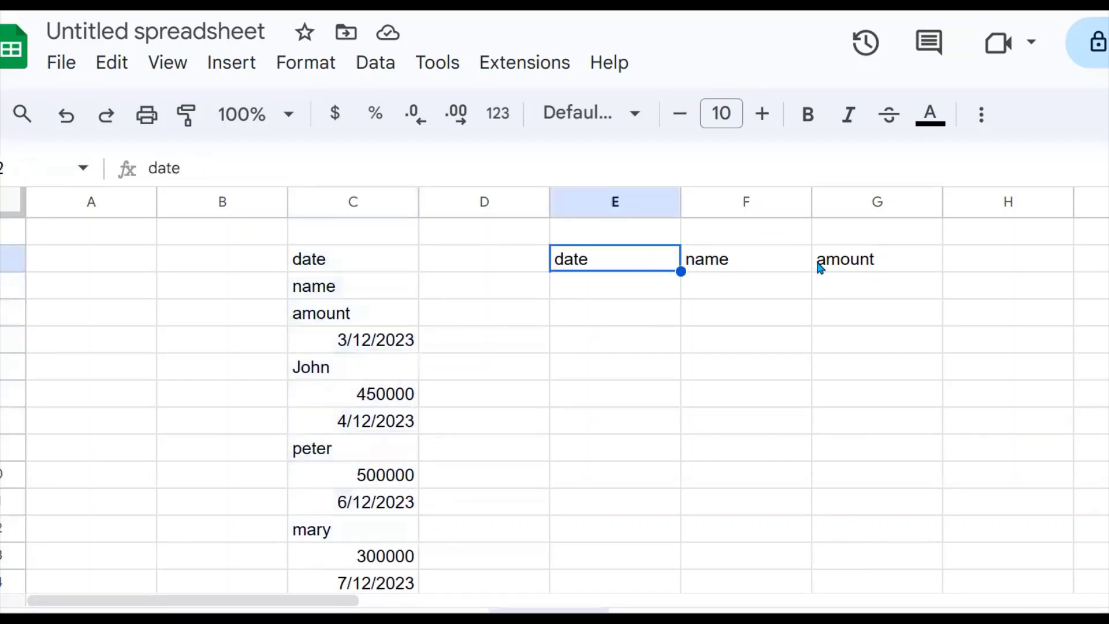
{"action": "left_click", "coordinate": [820, 265]}
{"action": "left_click", "coordinate": [677, 257]}
{"action": "left_click", "coordinate": [843, 242], "text": "shift"}
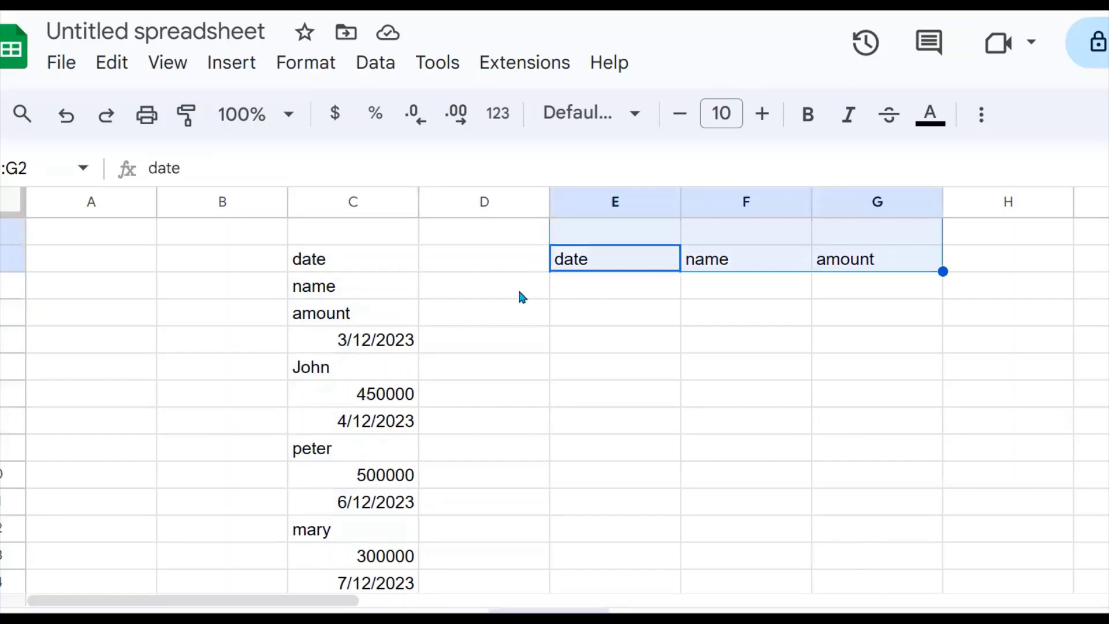
{"action": "left_click", "coordinate": [826, 288]}
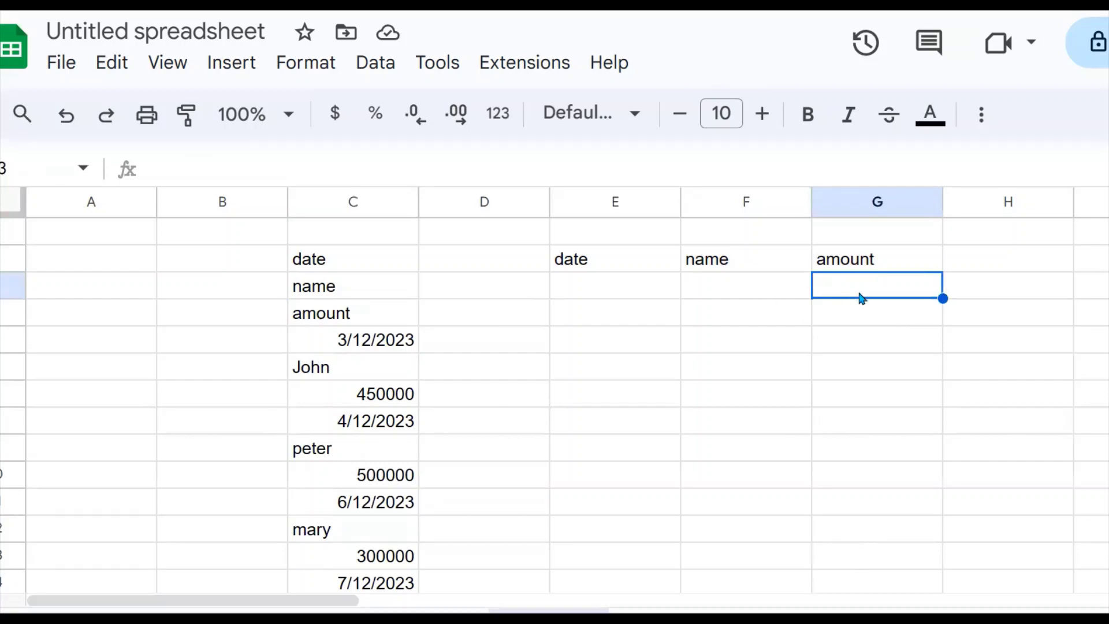
{"action": "left_click", "coordinate": [444, 287]}
{"action": "left_click", "coordinate": [426, 346]}
{"action": "left_click", "coordinate": [352, 345]}
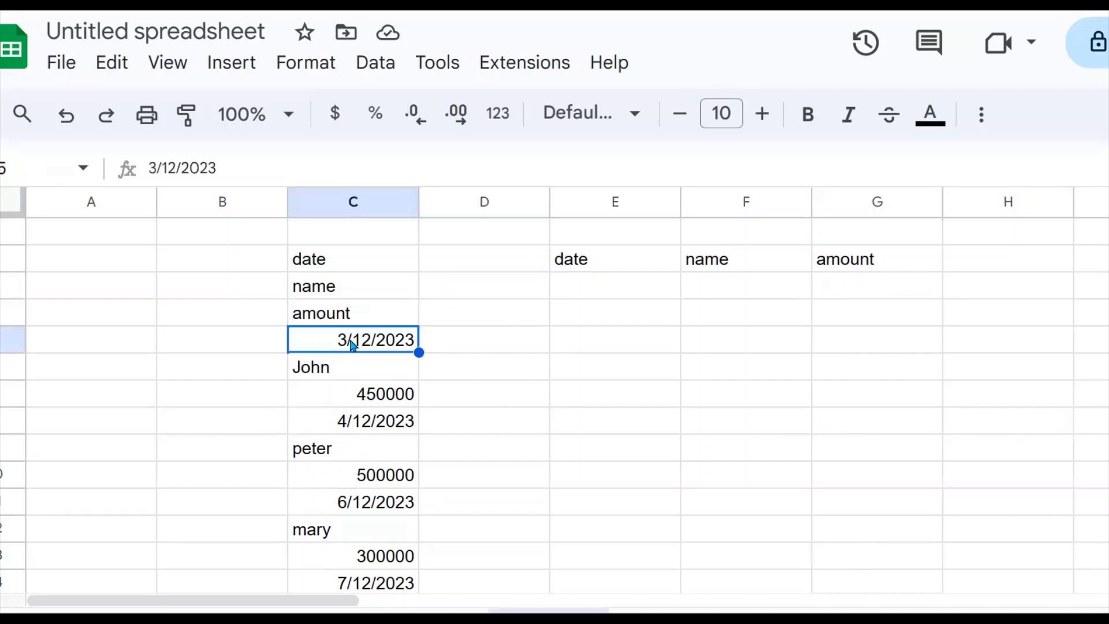
{"action": "left_click", "coordinate": [454, 261]}
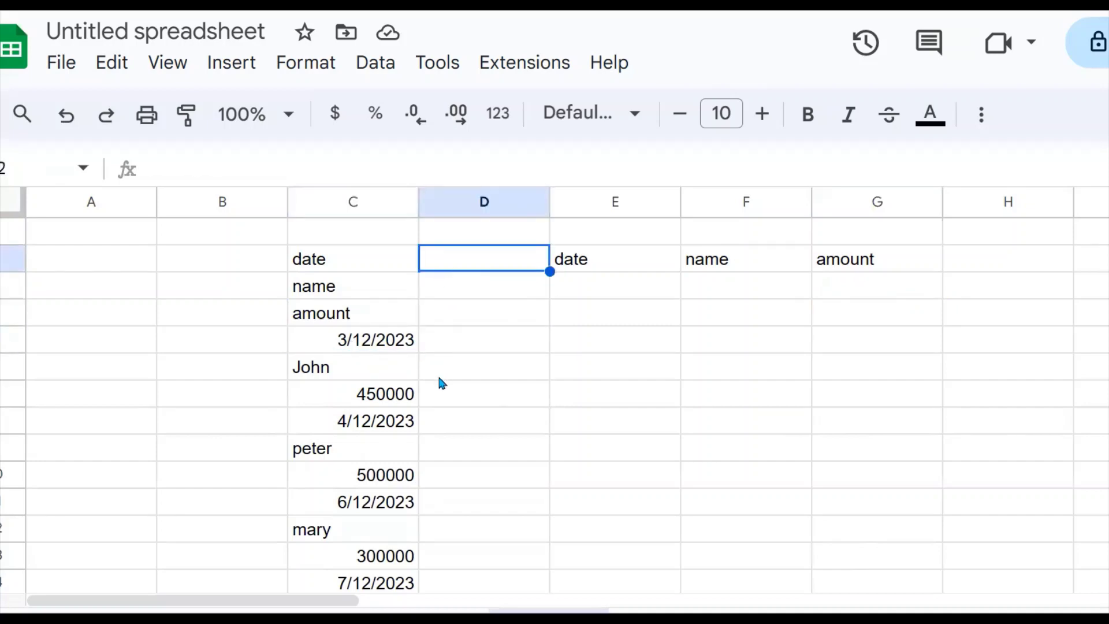
- Enter helper numbers 1, 2, 3 beside the date, name and amount labels
{"action": "type", "text": "1"}
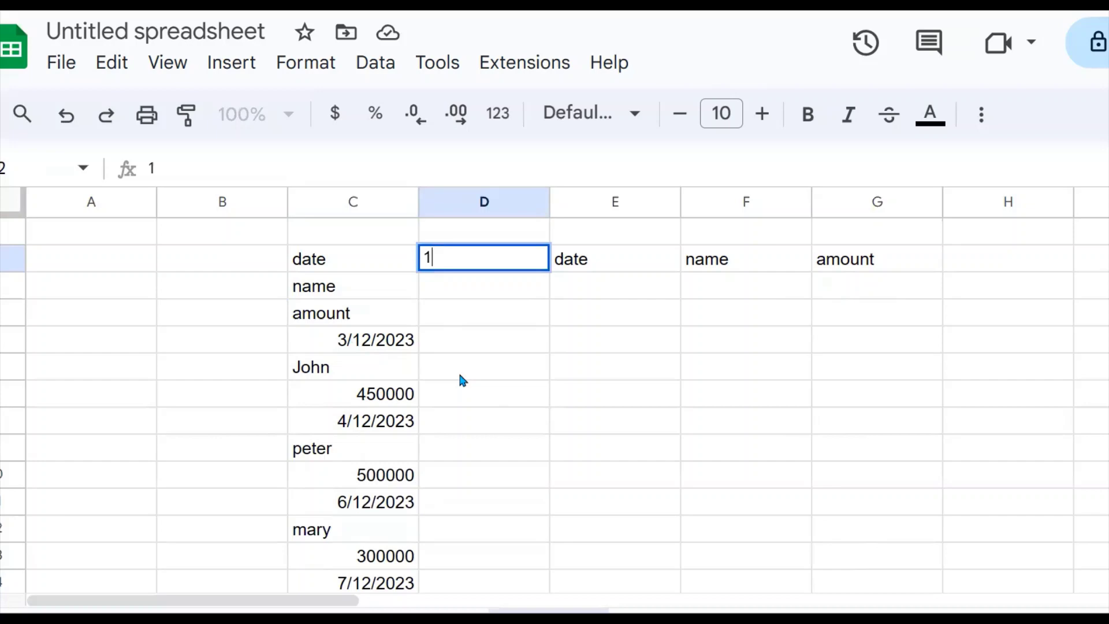
{"action": "left_click", "coordinate": [461, 372]}
{"action": "left_click", "coordinate": [538, 260]}
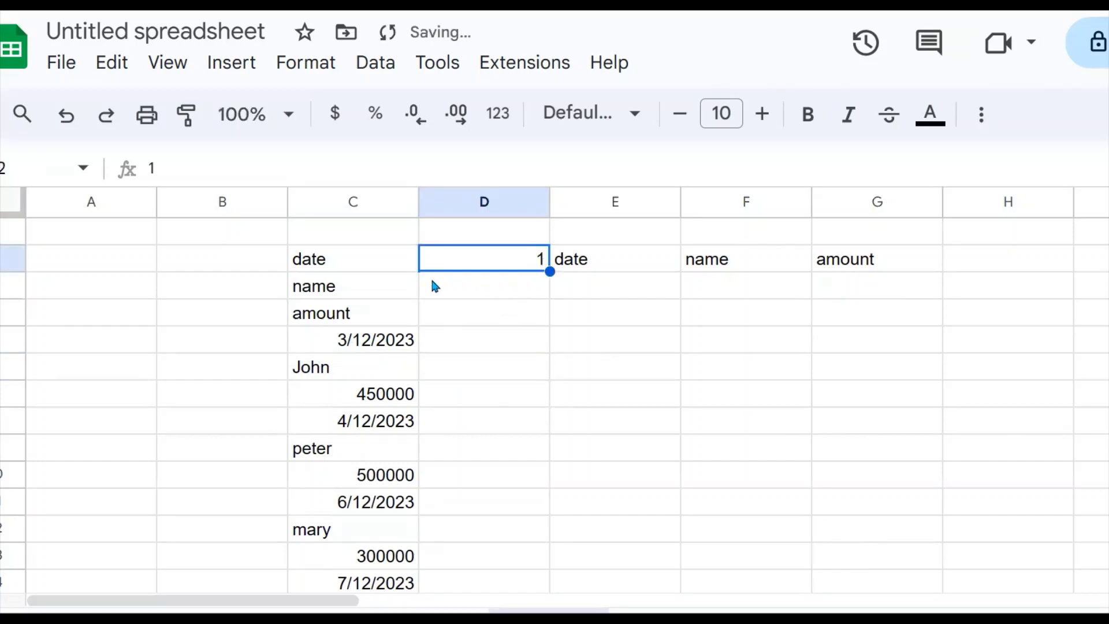
{"action": "left_click", "coordinate": [353, 268]}
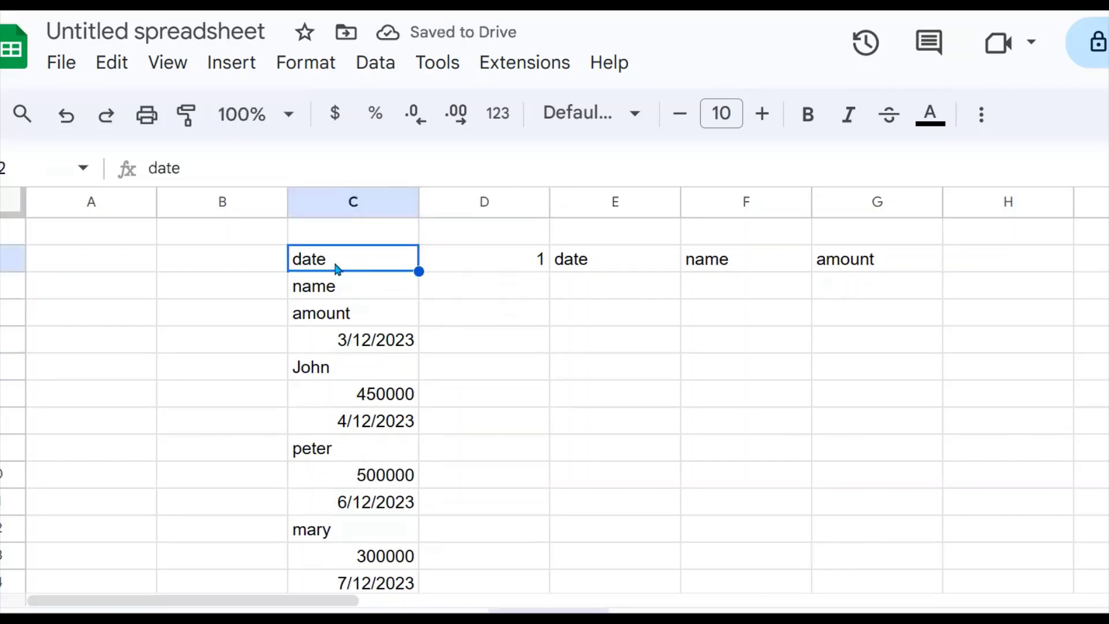
{"action": "left_click", "coordinate": [528, 268]}
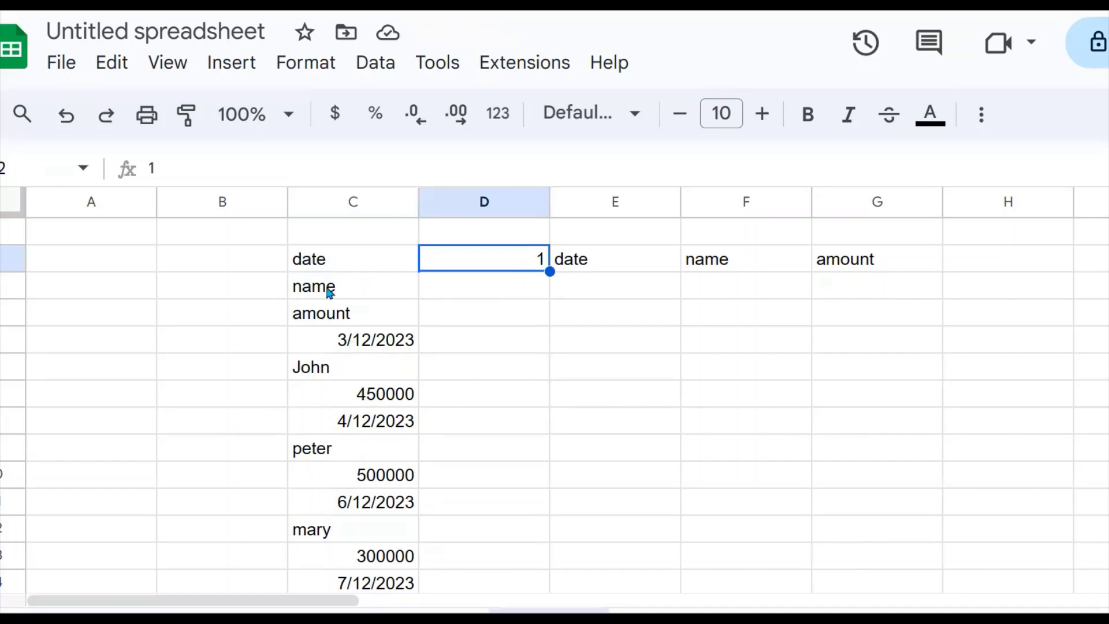
{"action": "left_click", "coordinate": [329, 289]}
{"action": "left_click", "coordinate": [354, 259]}
{"action": "left_click", "coordinate": [520, 267]}
{"action": "left_click", "coordinate": [487, 294]}
{"action": "type", "text": "2"}
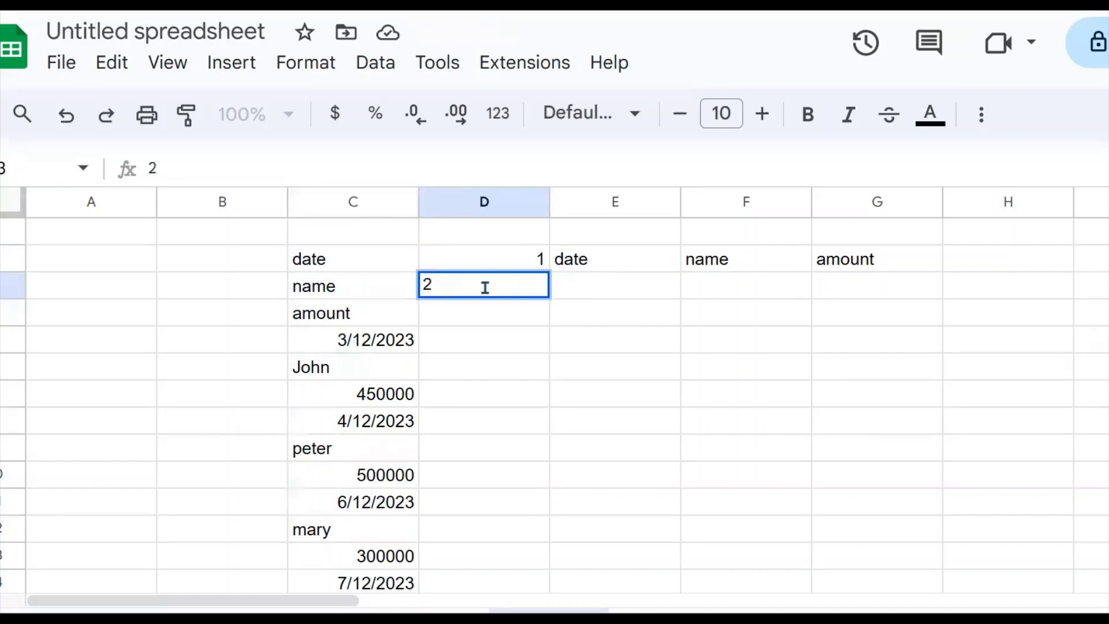
{"action": "left_click", "coordinate": [462, 322]}
{"action": "type", "text": "3"}
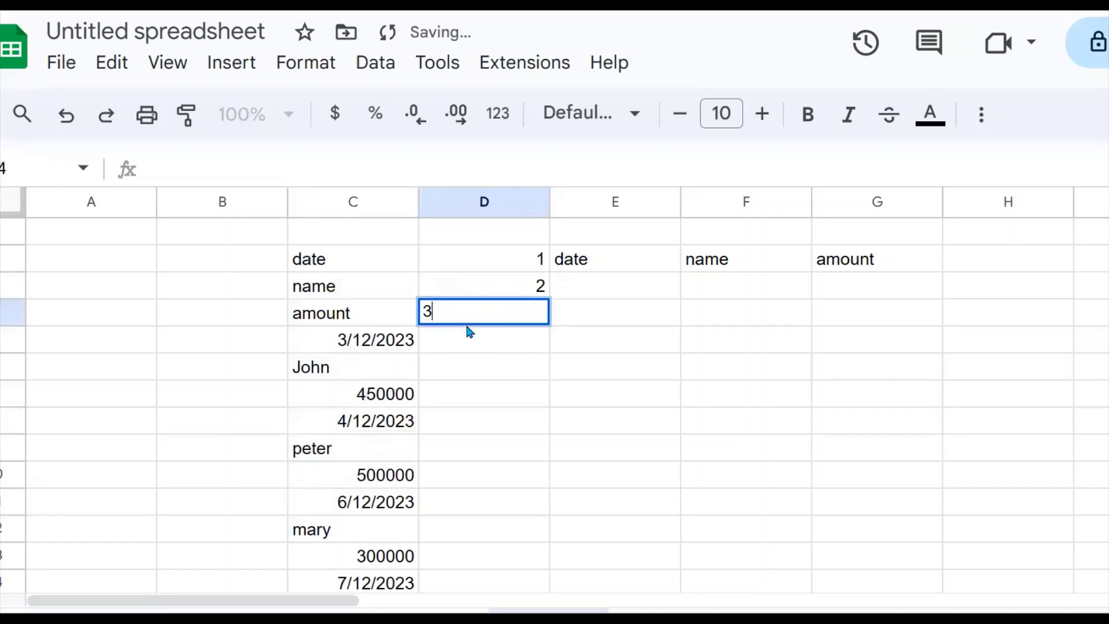
{"action": "key", "text": "Return"}
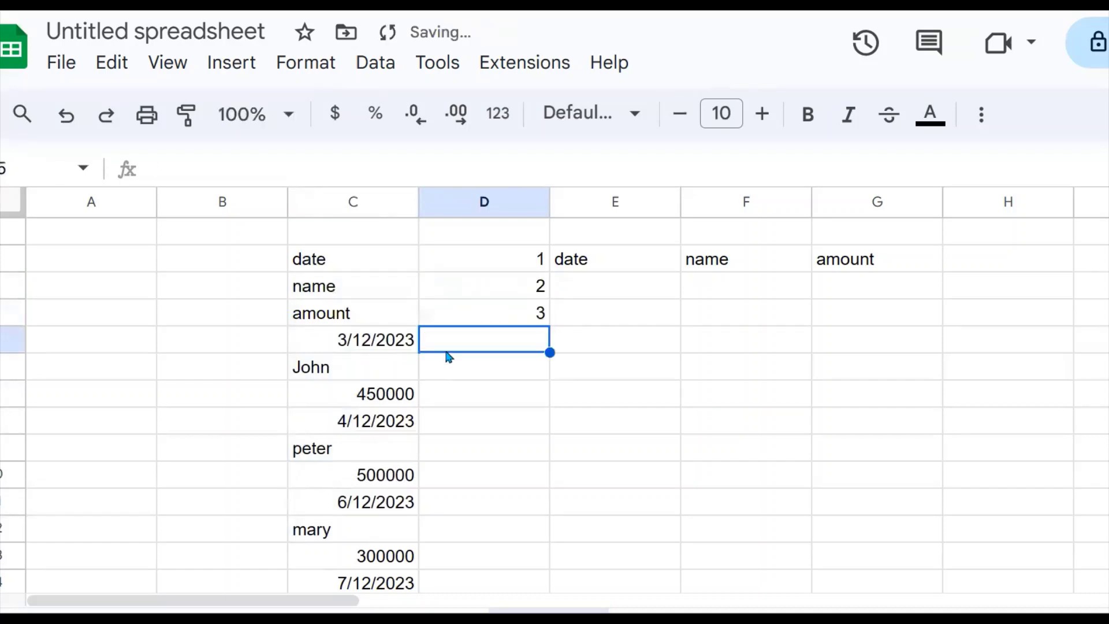
- Enter 1, 2, 3 beside the first entry's date, name and amount
{"action": "left_click", "coordinate": [403, 342]}
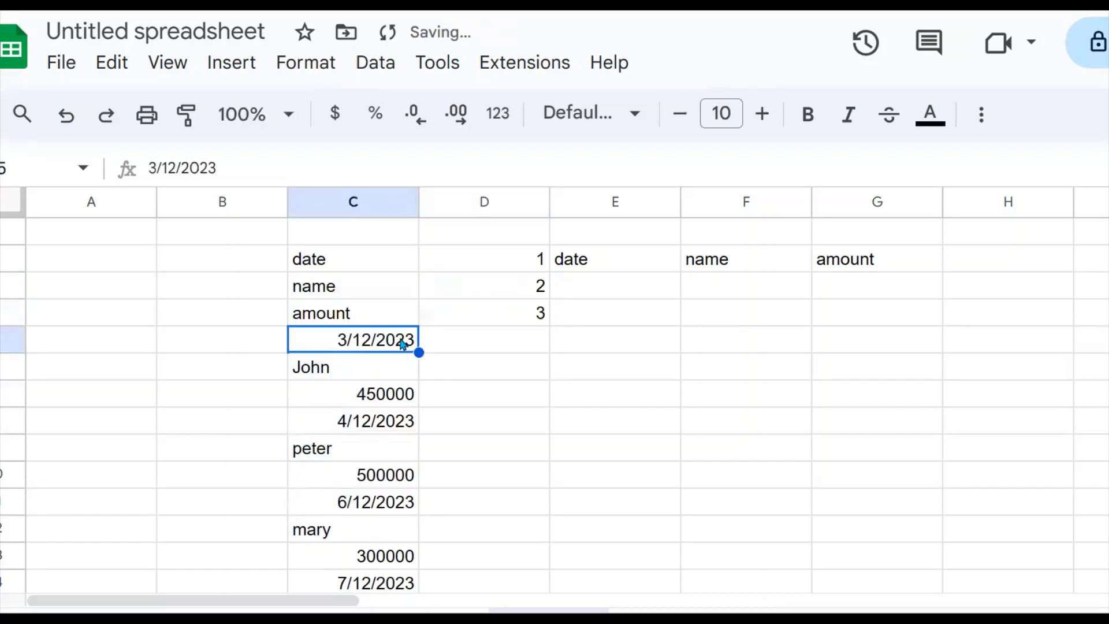
{"action": "left_click", "coordinate": [542, 258]}
{"action": "left_click", "coordinate": [495, 341]}
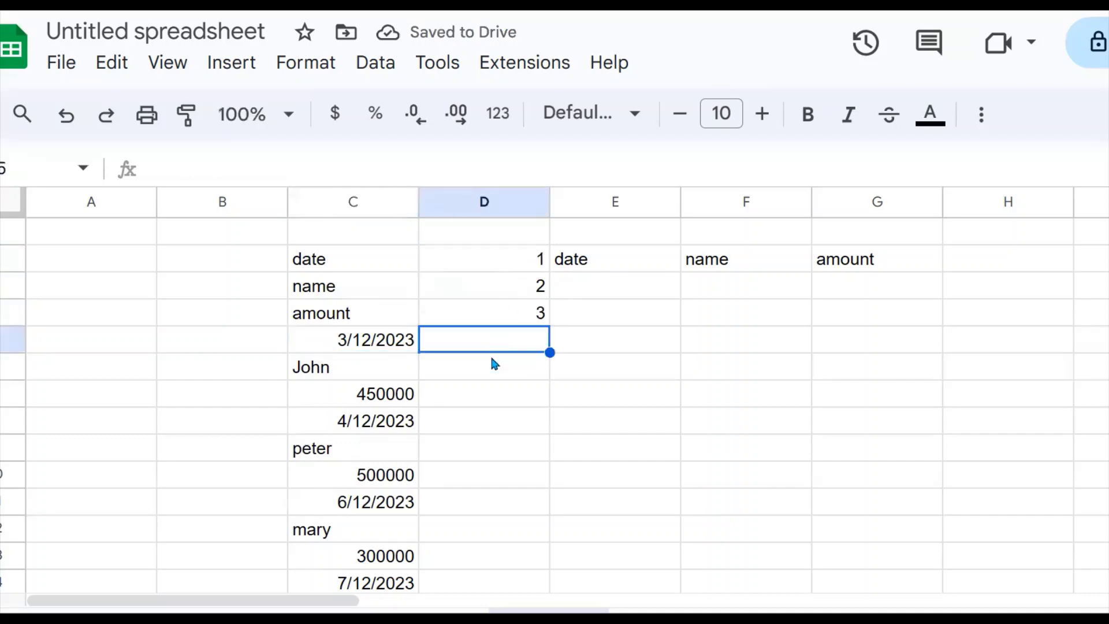
{"action": "type", "text": "1"}
{"action": "key", "text": "Return"}
{"action": "type", "text": "2"}
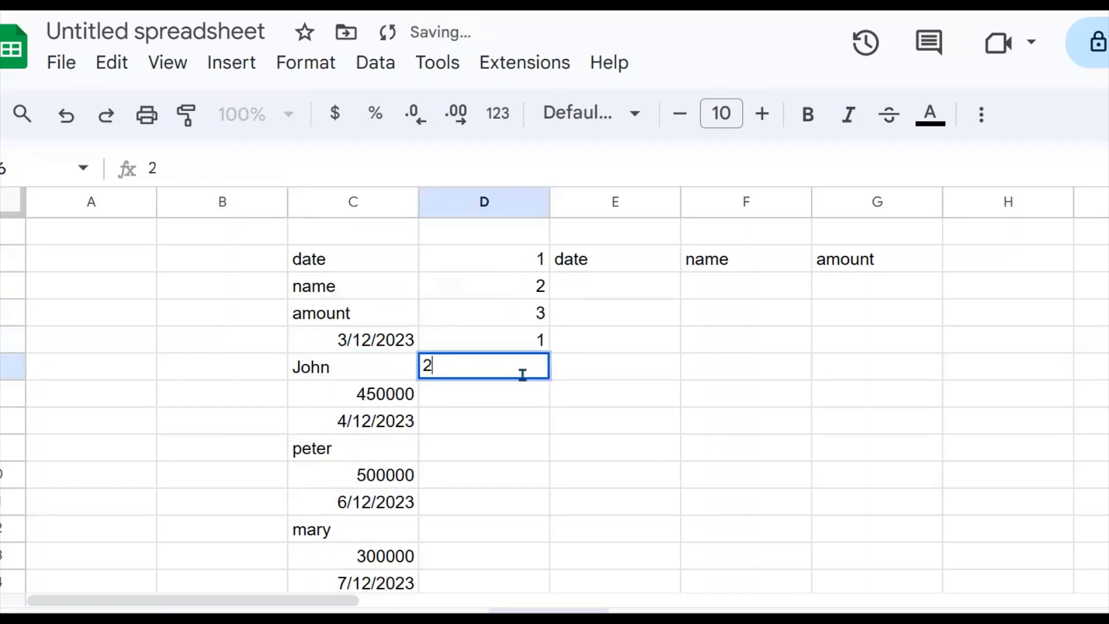
{"action": "key", "text": "Return"}
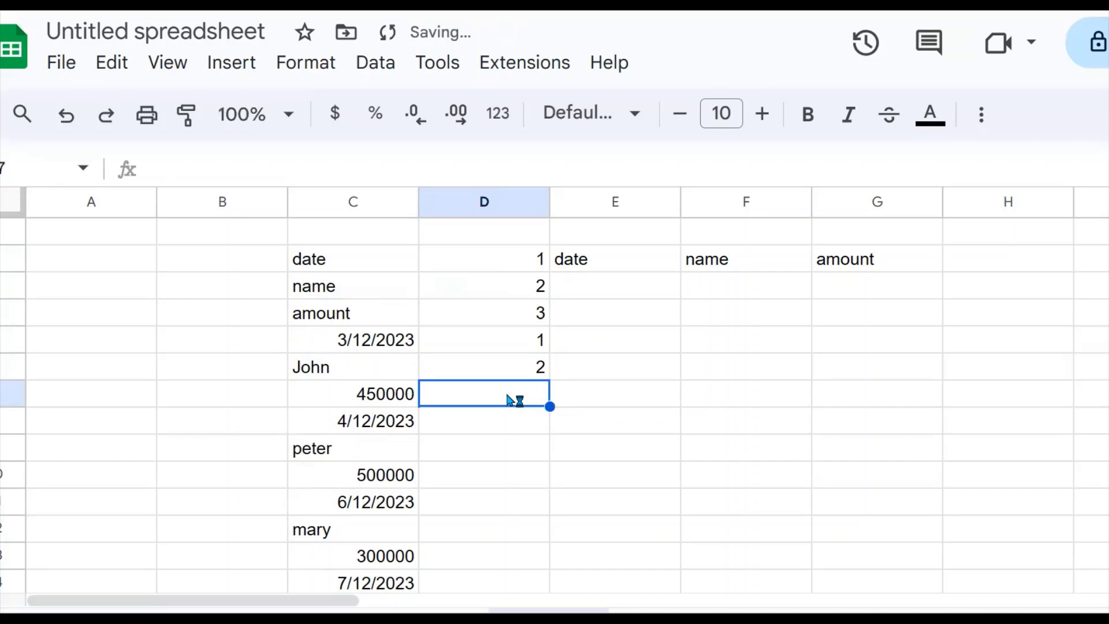
{"action": "type", "text": "3"}
{"action": "left_click", "coordinate": [568, 396]}
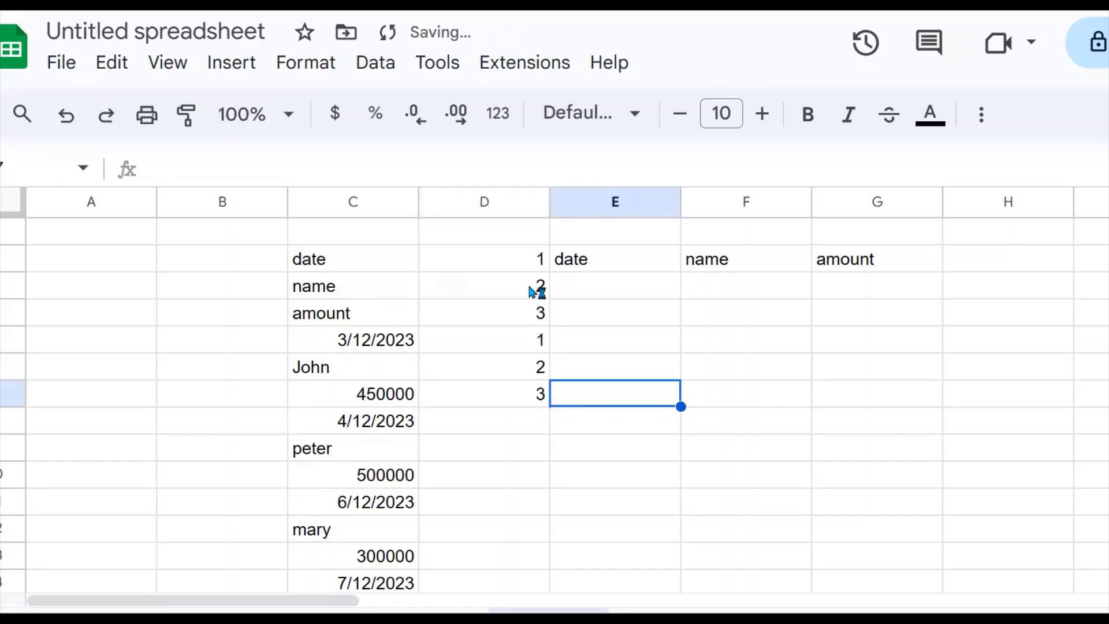
- Copy the 1, 2, 3 in D2:D4 and paste the pattern down D5:D292
{"action": "left_click_drag", "start_coordinate": [532, 269], "coordinate": [524, 324]}
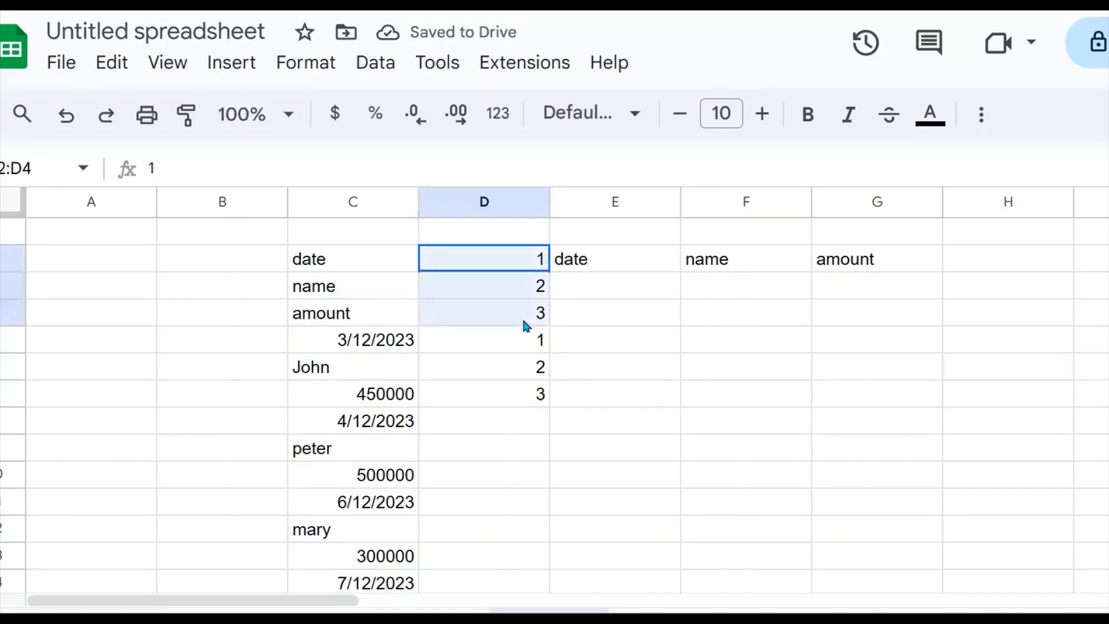
{"action": "key", "text": "ctrl+c"}
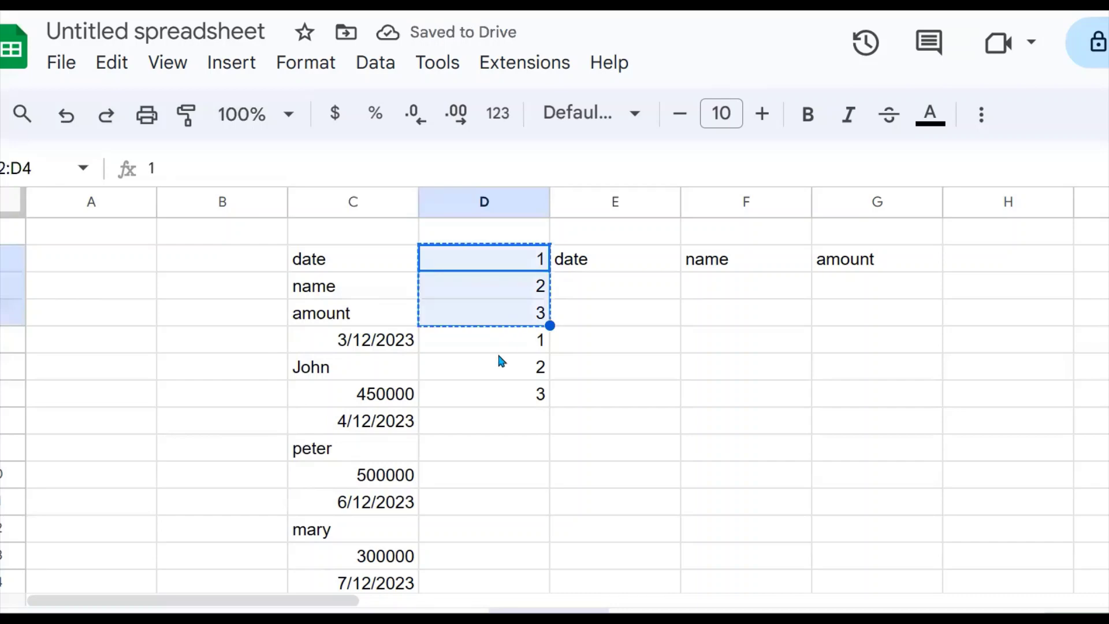
{"action": "left_click_drag", "start_coordinate": [501, 345], "coordinate": [465, 557]}
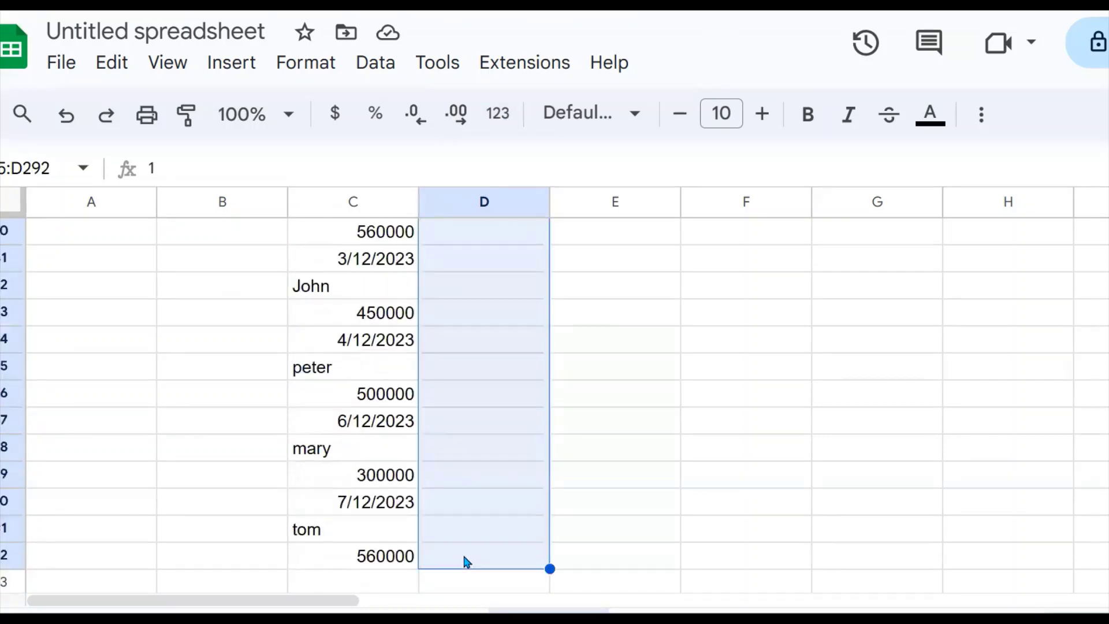
{"action": "key", "text": "ctrl+v"}
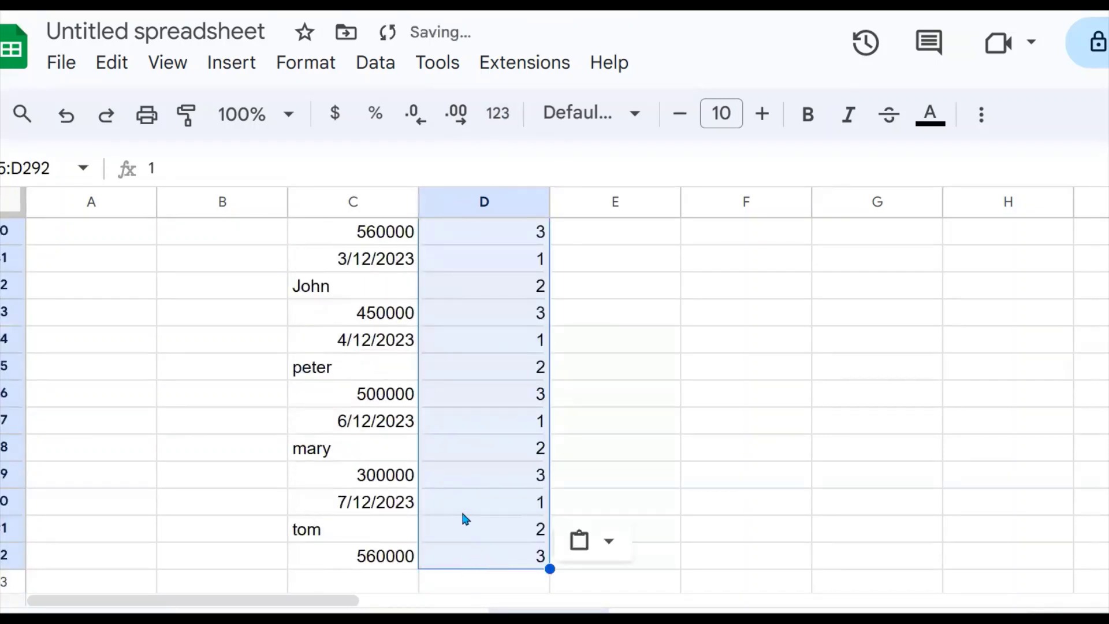
- Verify rows 290–292 show 1, 2, 3 beside 7/12/2023, tom and 560000
{"action": "left_click", "coordinate": [424, 505]}
{"action": "left_click", "coordinate": [415, 505]}
{"action": "left_click", "coordinate": [506, 513]}
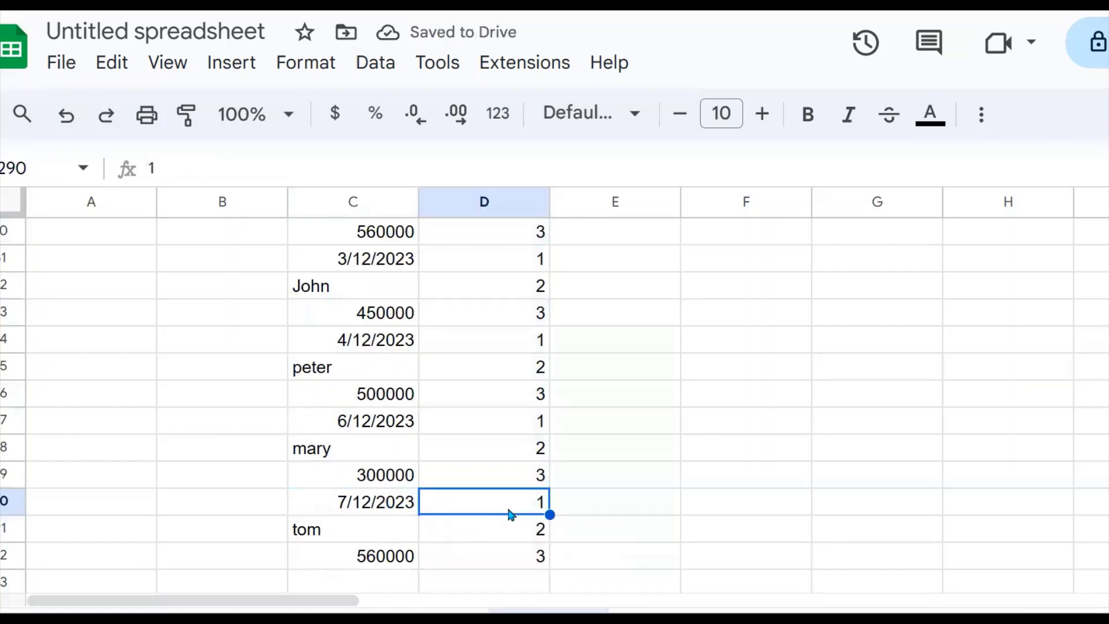
{"action": "left_click", "coordinate": [349, 532]}
{"action": "left_click", "coordinate": [511, 530]}
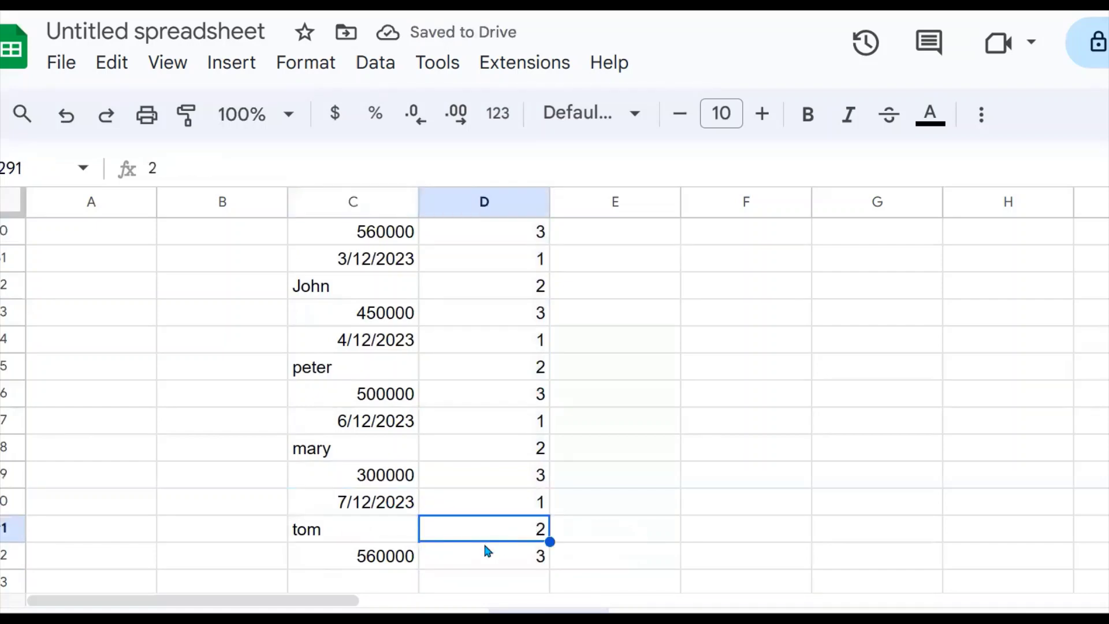
{"action": "left_click", "coordinate": [396, 563]}
{"action": "left_click", "coordinate": [461, 556]}
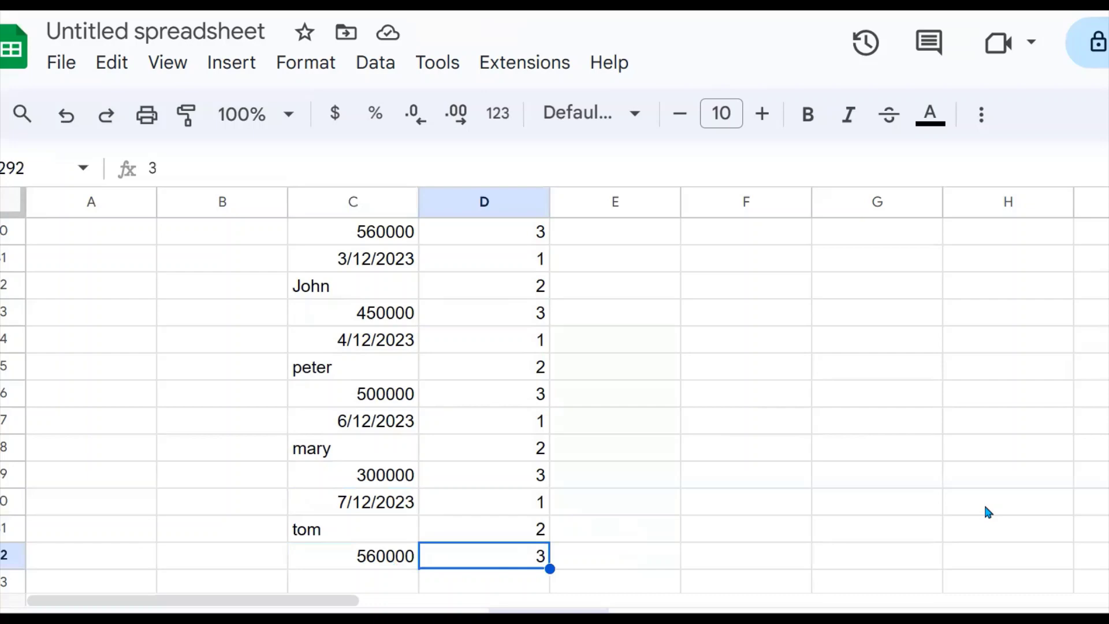
- Clear the date, name and amount headers from E2:G2
{"action": "scroll", "coordinate": [554, 392], "scroll_direction": "up", "scroll_amount": 20}
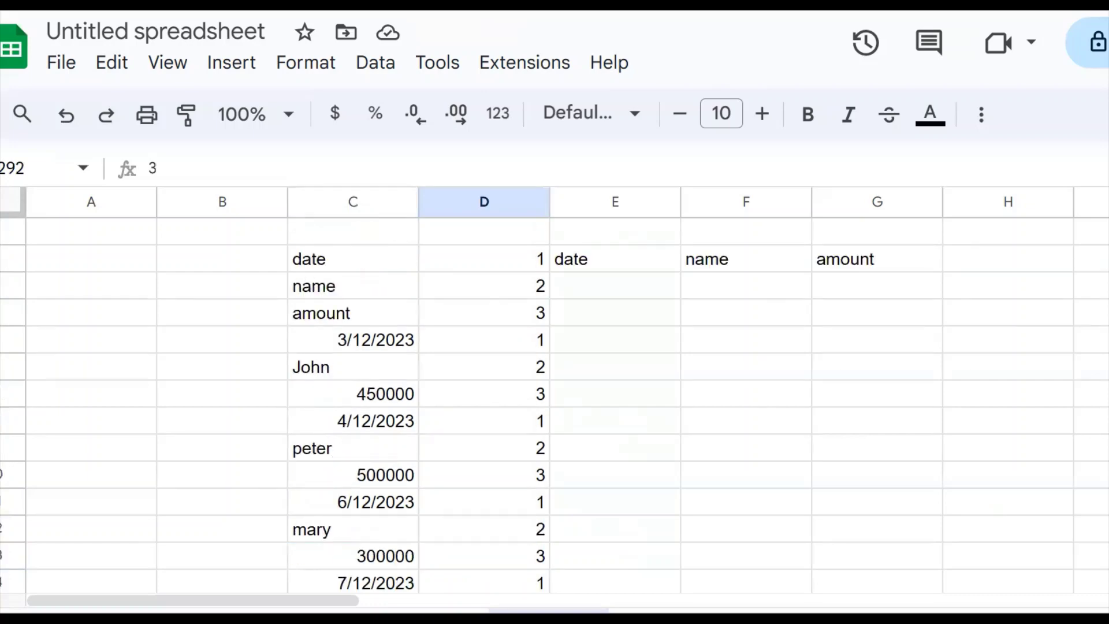
{"action": "left_click", "coordinate": [648, 289]}
{"action": "left_click", "coordinate": [598, 265]}
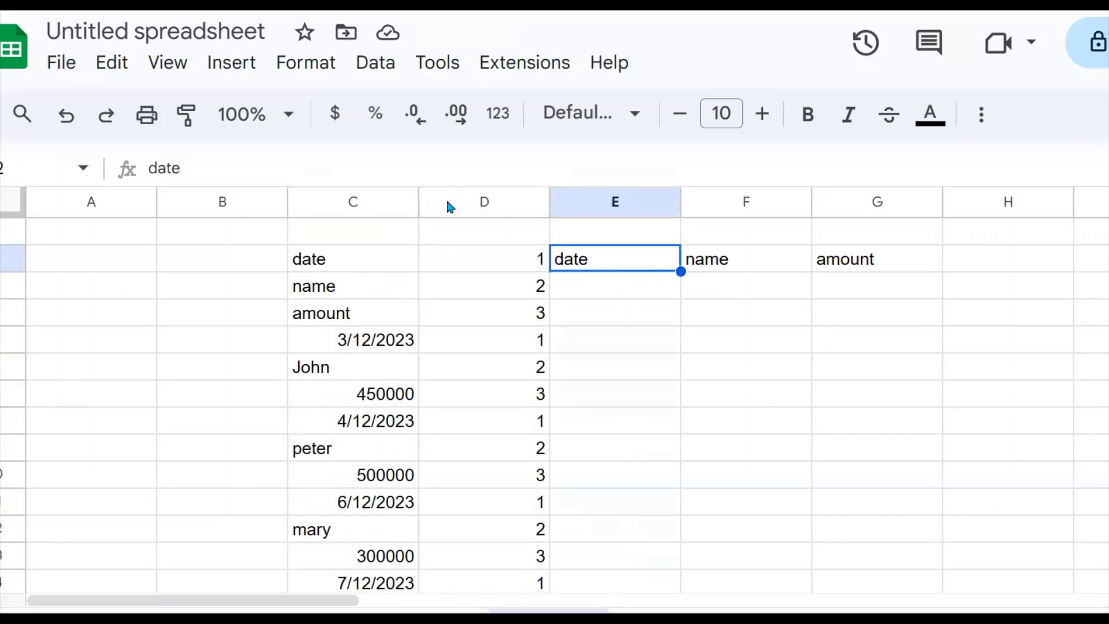
{"action": "left_click", "coordinate": [433, 338]}
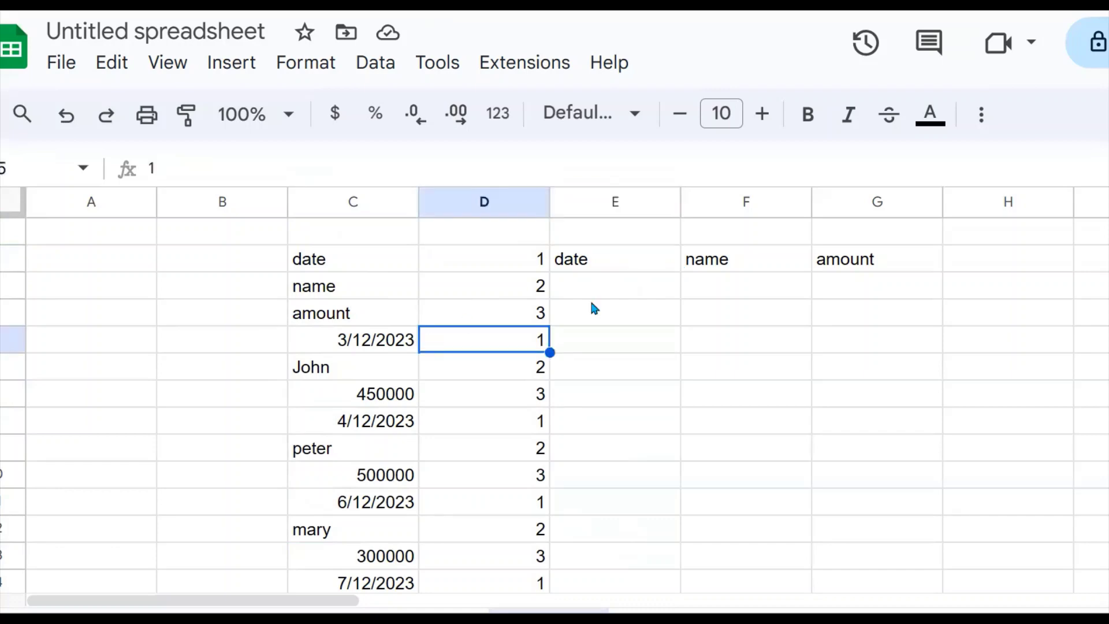
{"action": "left_click", "coordinate": [612, 286]}
{"action": "left_click", "coordinate": [621, 233]}
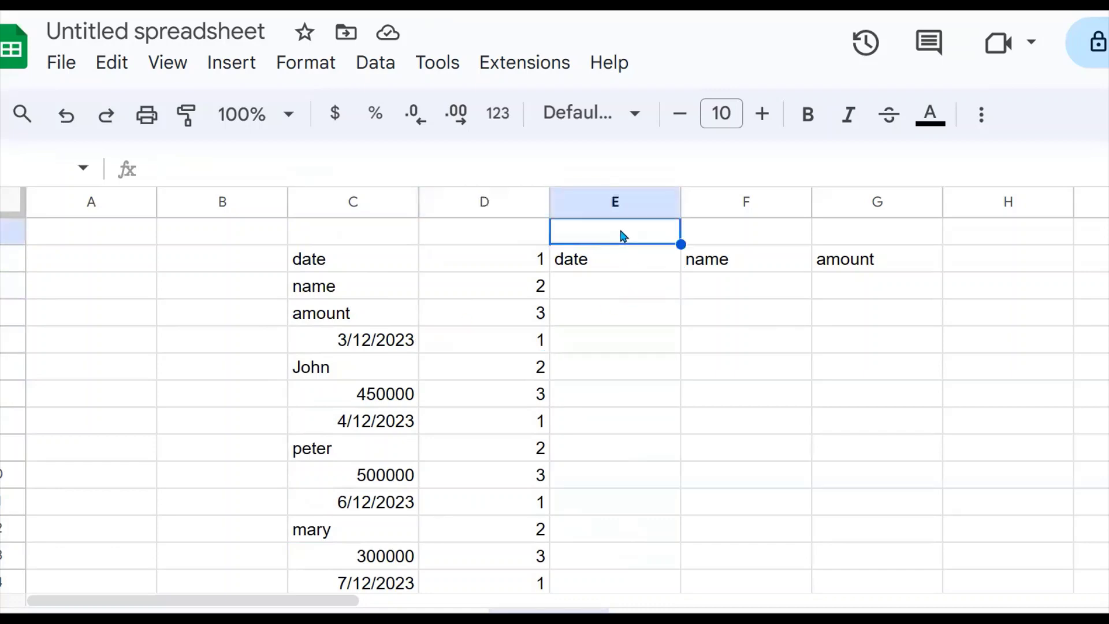
{"action": "left_click", "coordinate": [600, 324]}
{"action": "left_click_drag", "start_coordinate": [614, 265], "coordinate": [844, 269]}
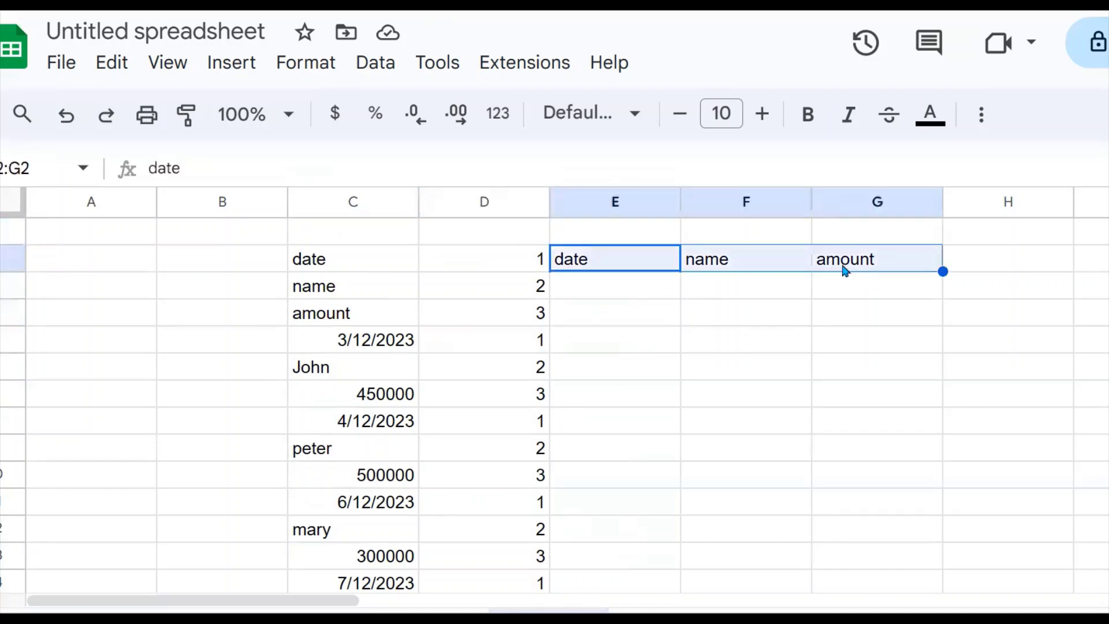
{"action": "key", "text": "Delete"}
- Enter 1, 2, 3 in E1, F1 and G1 and begin a formula in E2
{"action": "left_click", "coordinate": [619, 303]}
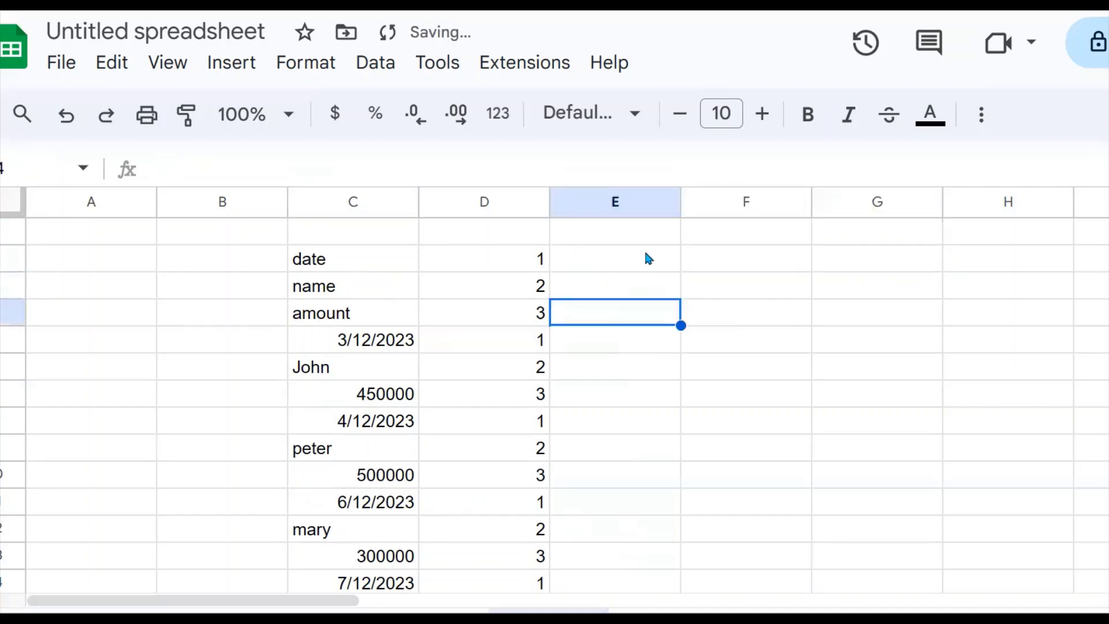
{"action": "left_click", "coordinate": [642, 237]}
{"action": "type", "text": "1"}
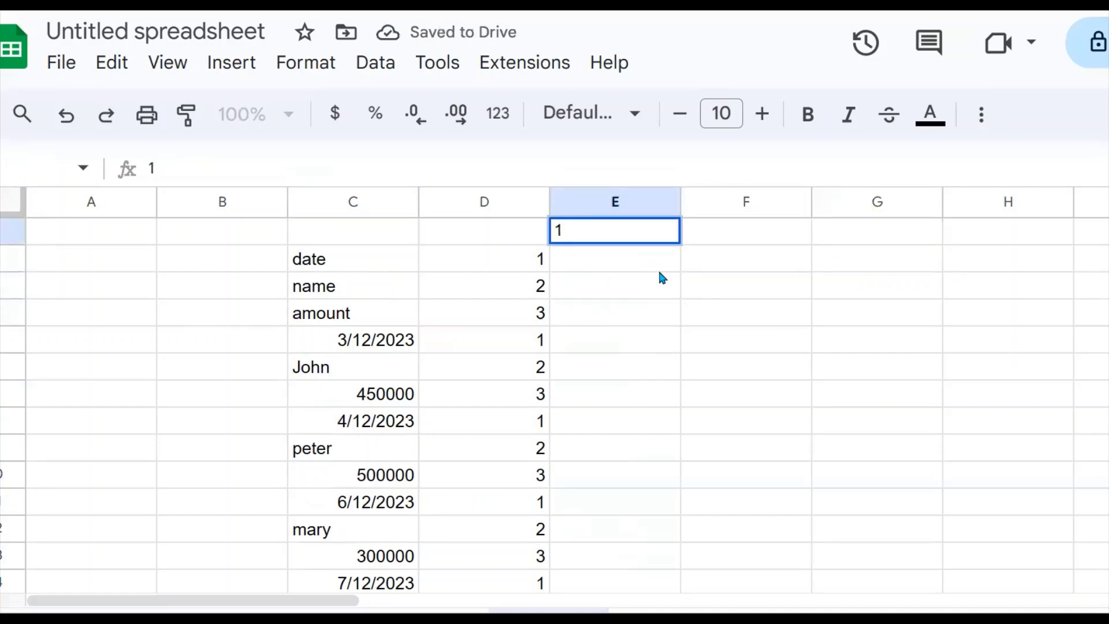
{"action": "left_click", "coordinate": [747, 233]}
{"action": "type", "text": "2"}
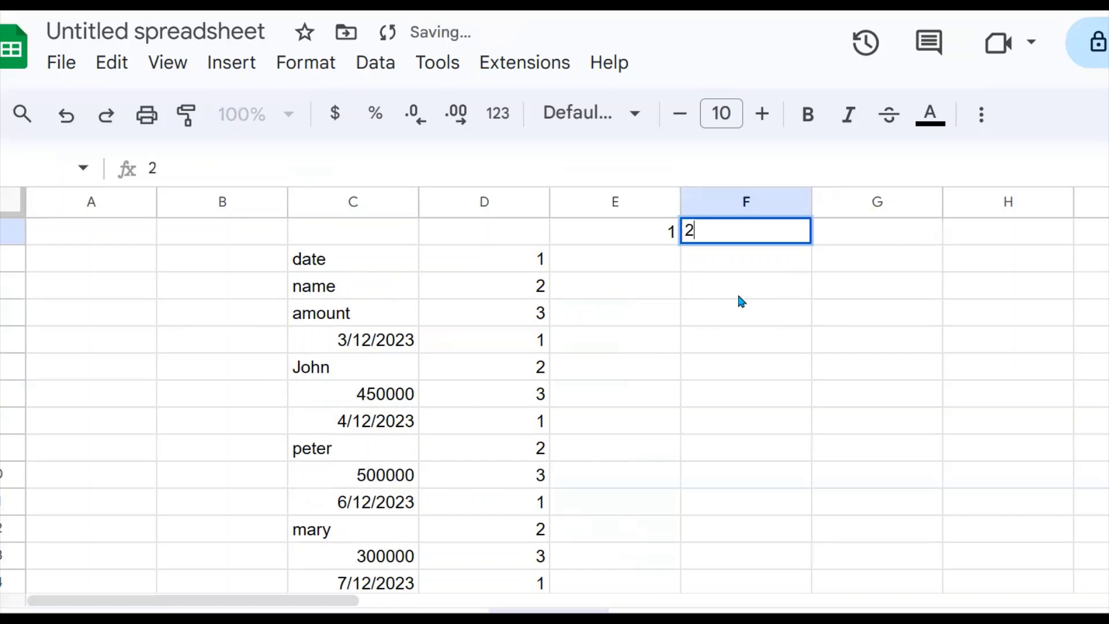
{"action": "key", "text": "Tab"}
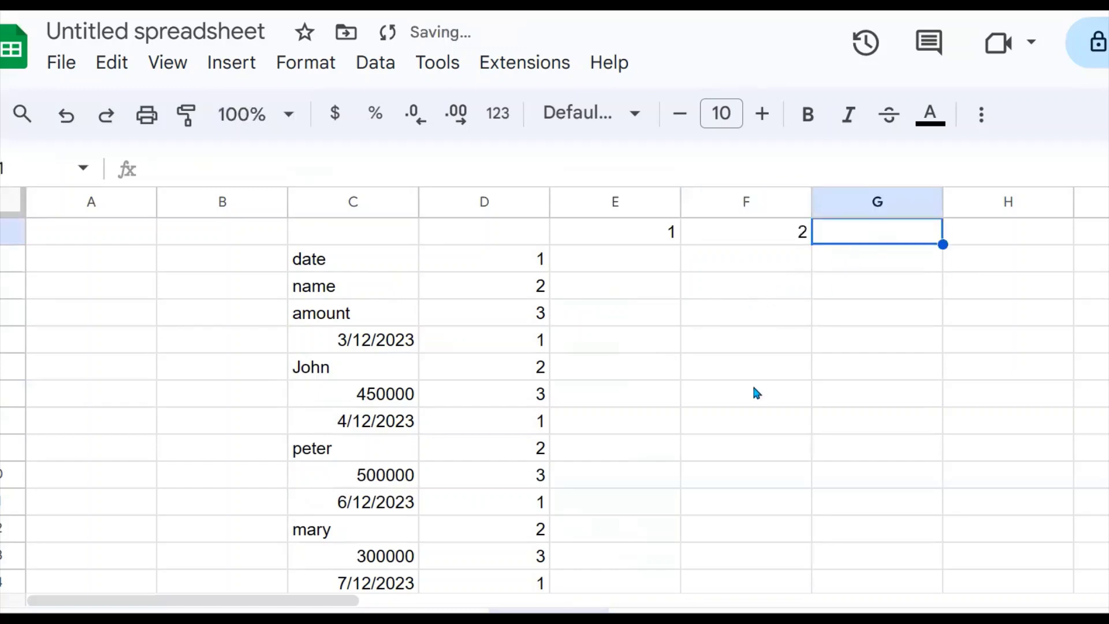
{"action": "type", "text": "3"}
{"action": "left_click", "coordinate": [714, 438]}
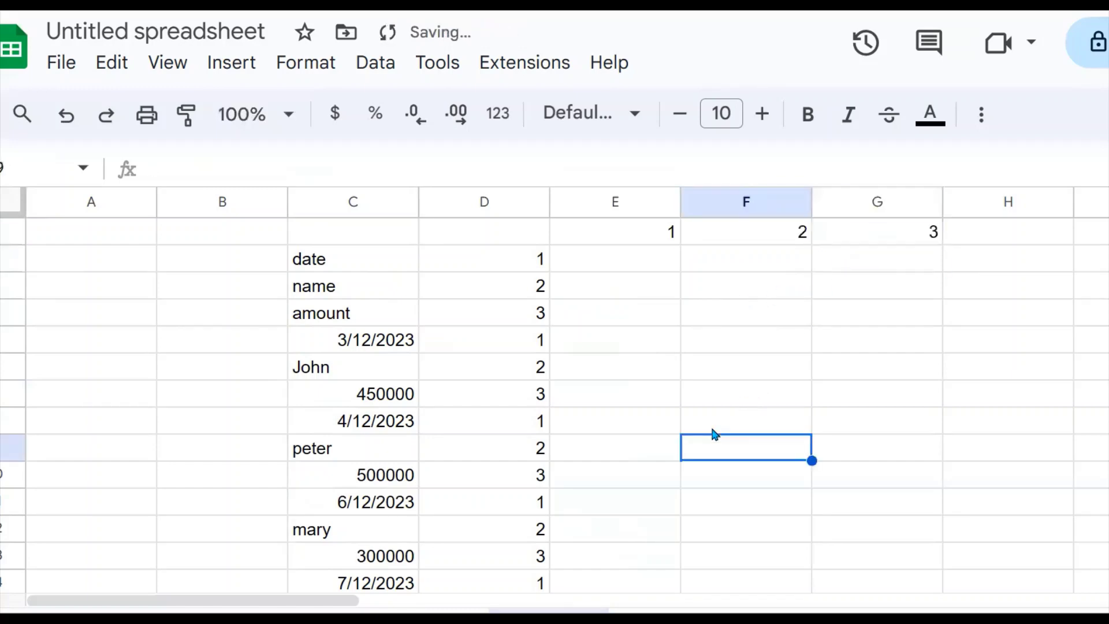
{"action": "left_click", "coordinate": [662, 325]}
{"action": "left_click", "coordinate": [637, 260]}
{"action": "type", "text": "="}
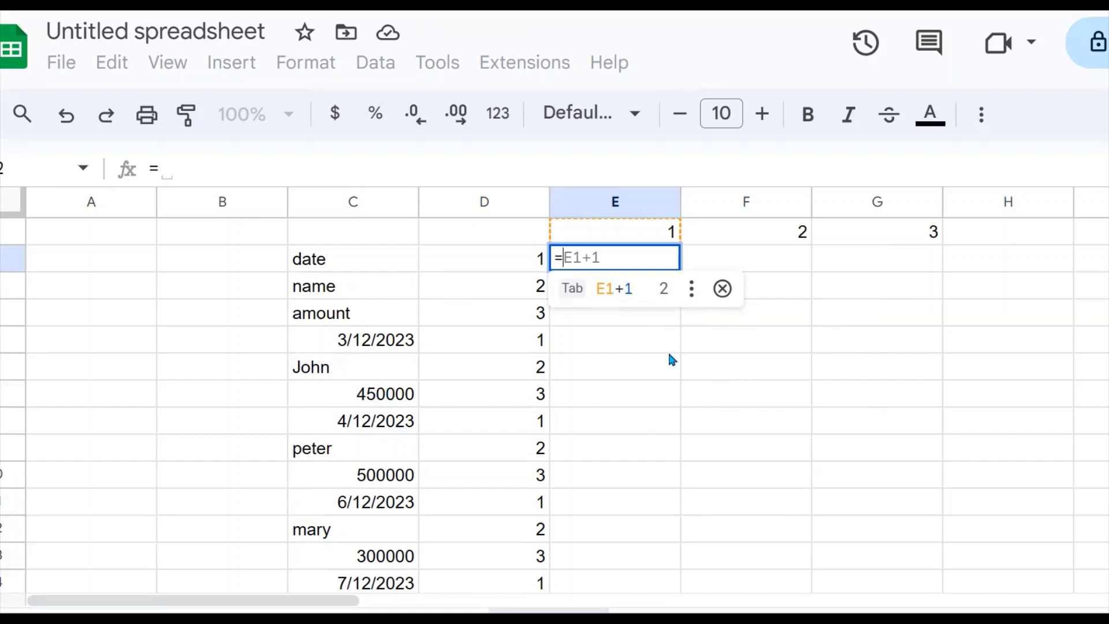
- Start =filter( in E2 with the absolute list range $C$2:$C$292
{"action": "left_click", "coordinate": [612, 266]}
{"action": "key", "text": "BackSpace"}
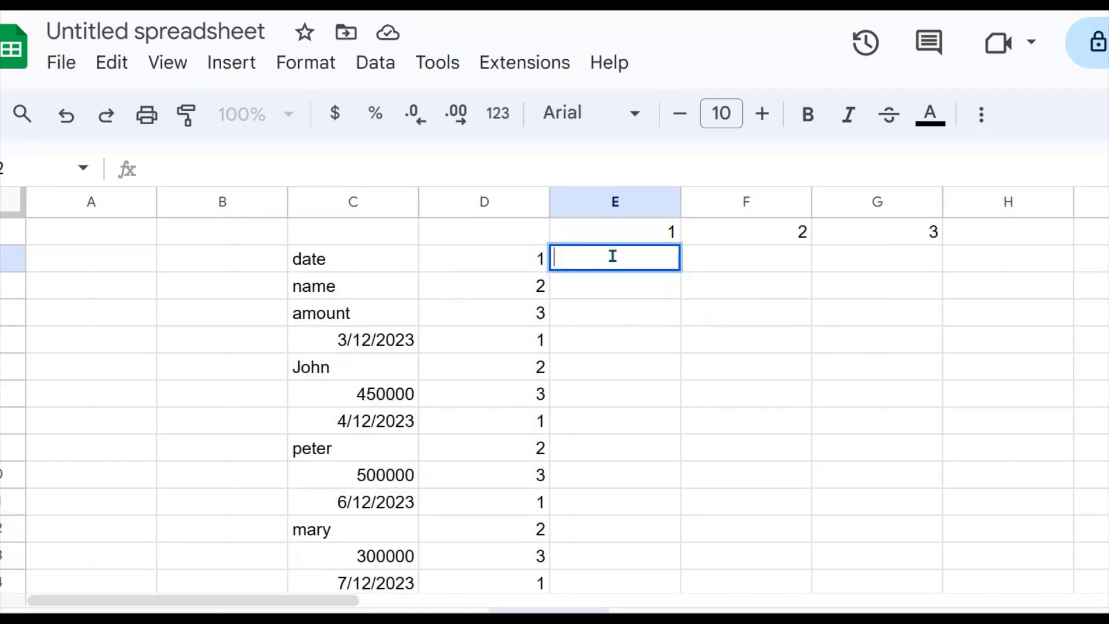
{"action": "type", "text": "=f"}
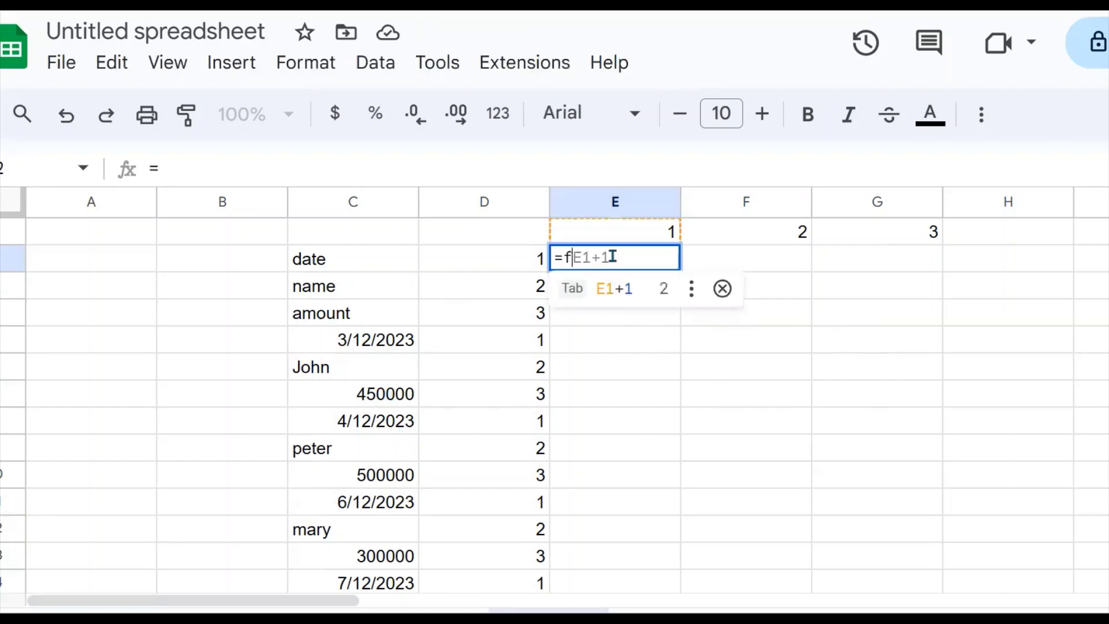
{"action": "type", "text": "ilter("}
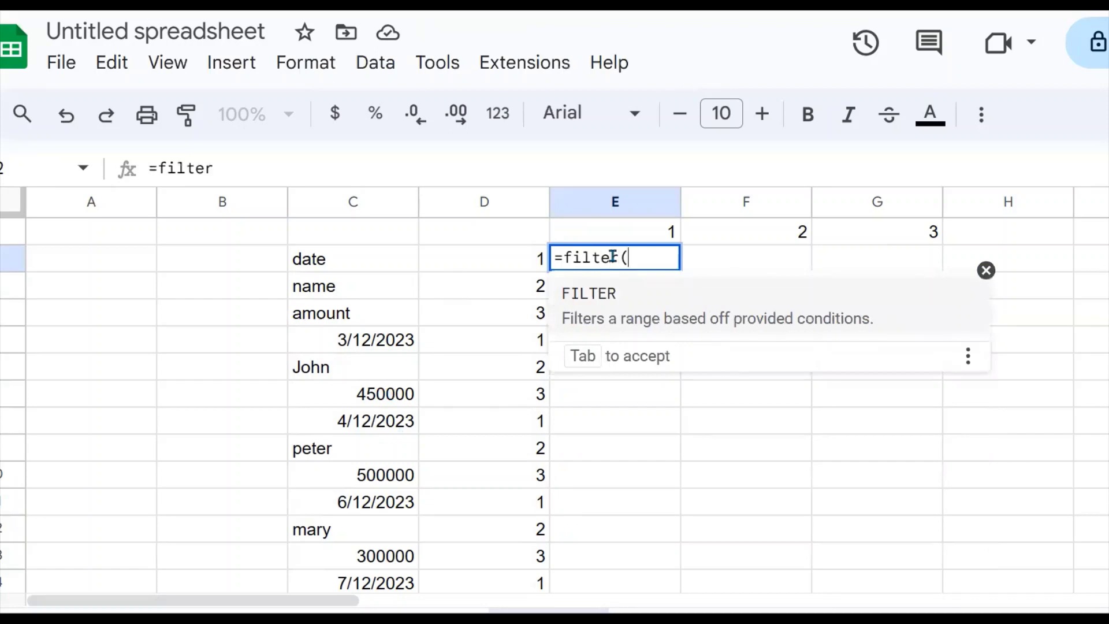
{"action": "left_click_drag", "start_coordinate": [349, 232], "coordinate": [380, 427]}
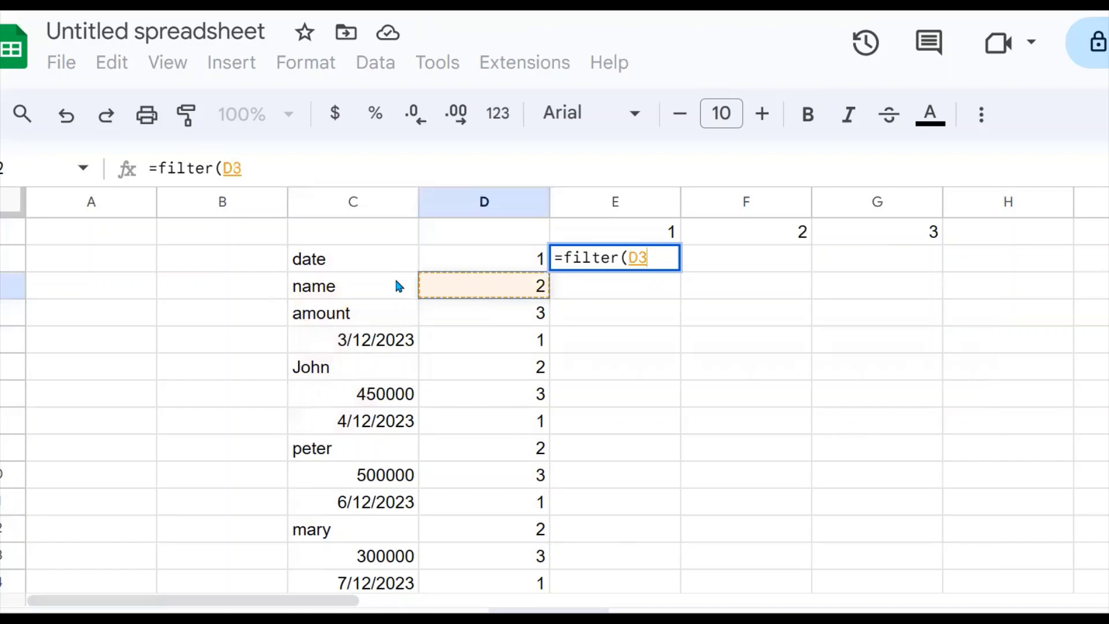
{"action": "left_click_drag", "start_coordinate": [352, 259], "coordinate": [373, 390]}
{"action": "key", "text": "ctrl+shift+Down"}
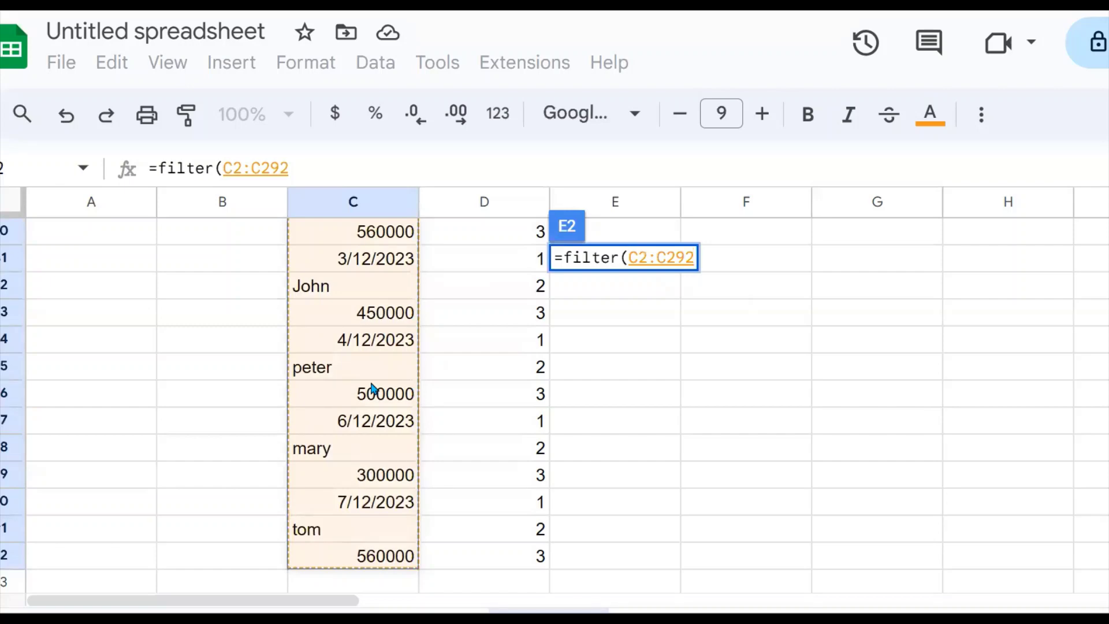
{"action": "key", "text": "F4"}
{"action": "type", "text": ","}
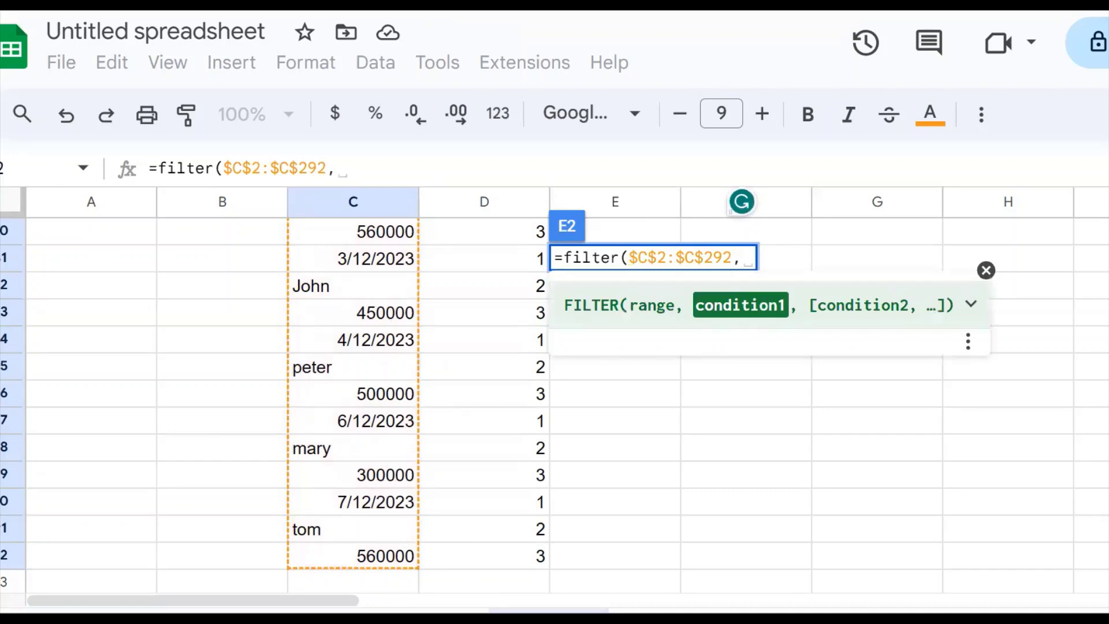
- Add the condition $D$2:$D$292=E1 and enter the completed filter formula
{"action": "scroll", "coordinate": [404, 404], "scroll_direction": "up", "scroll_amount": 20}
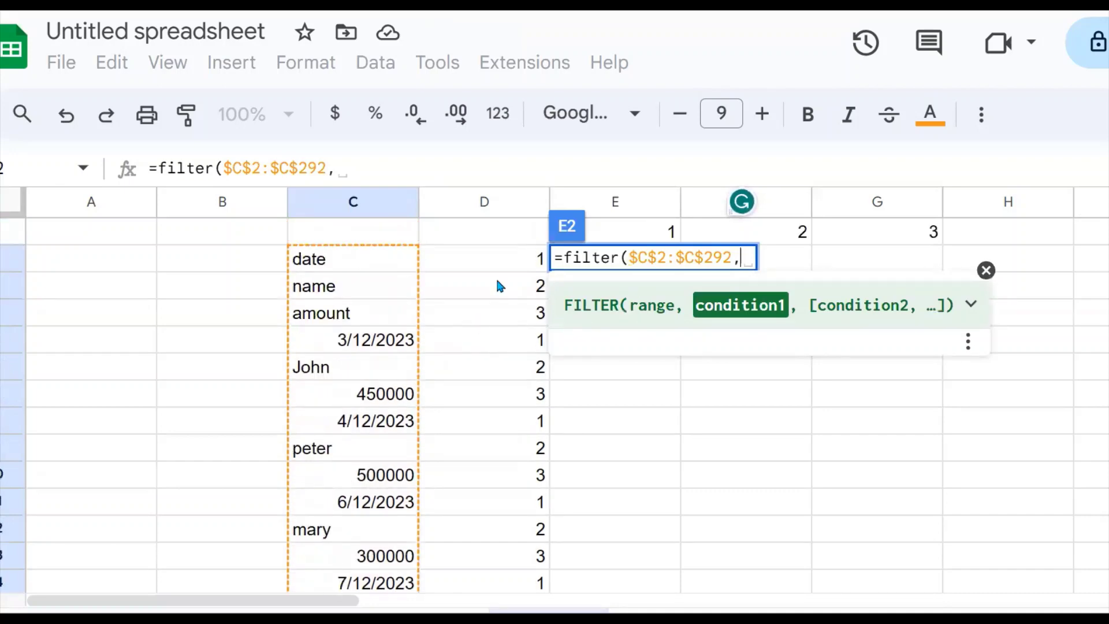
{"action": "left_click", "coordinate": [505, 266]}
{"action": "left_click_drag", "start_coordinate": [505, 268], "coordinate": [505, 321]}
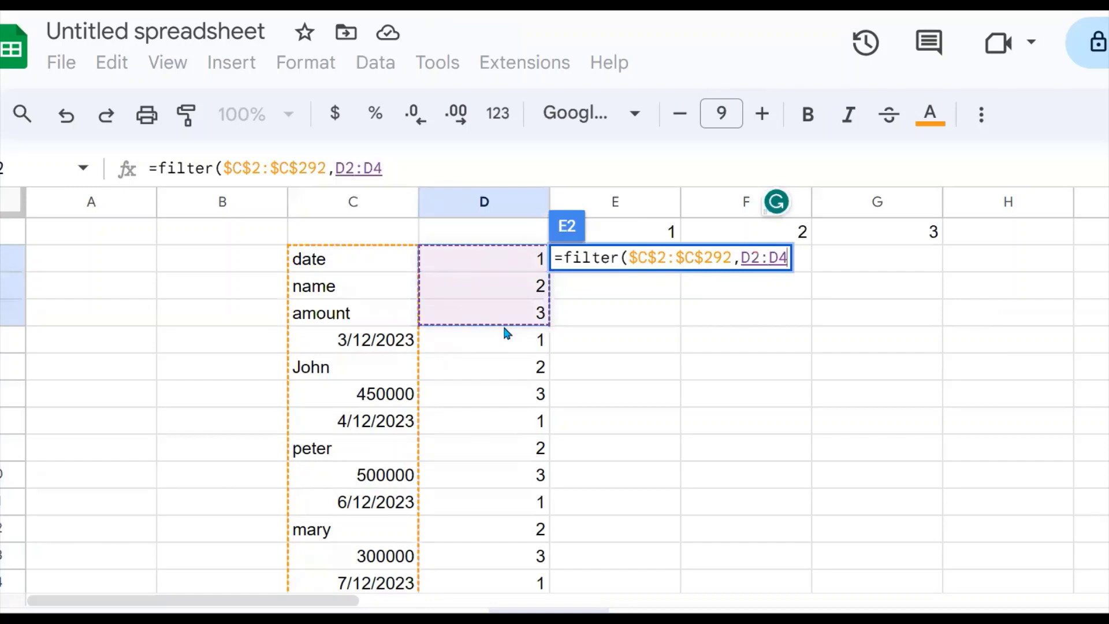
{"action": "key", "text": "ctrl+shift+Down"}
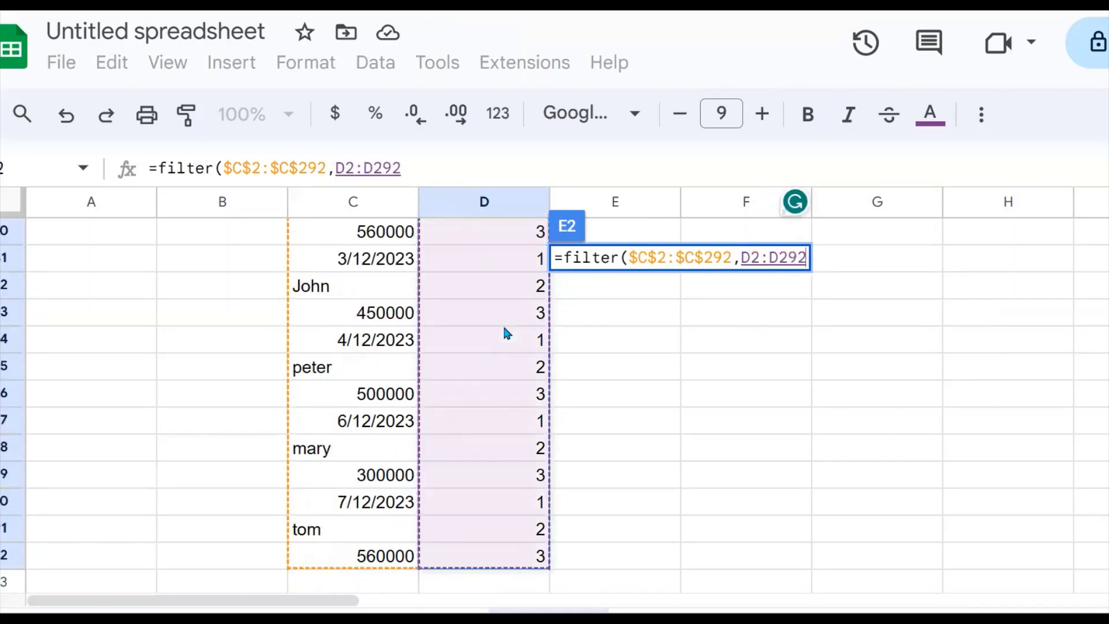
{"action": "key", "text": "F4"}
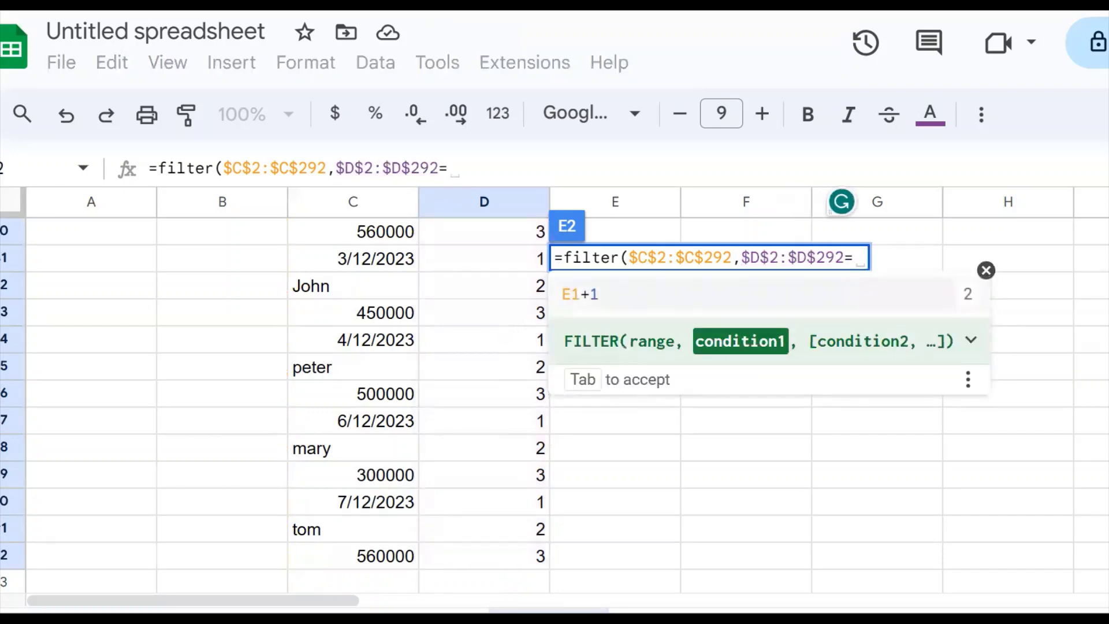
{"action": "scroll", "coordinate": [404, 404], "scroll_direction": "down", "scroll_amount": 1}
{"action": "scroll", "coordinate": [404, 404], "scroll_direction": "up", "scroll_amount": 2}
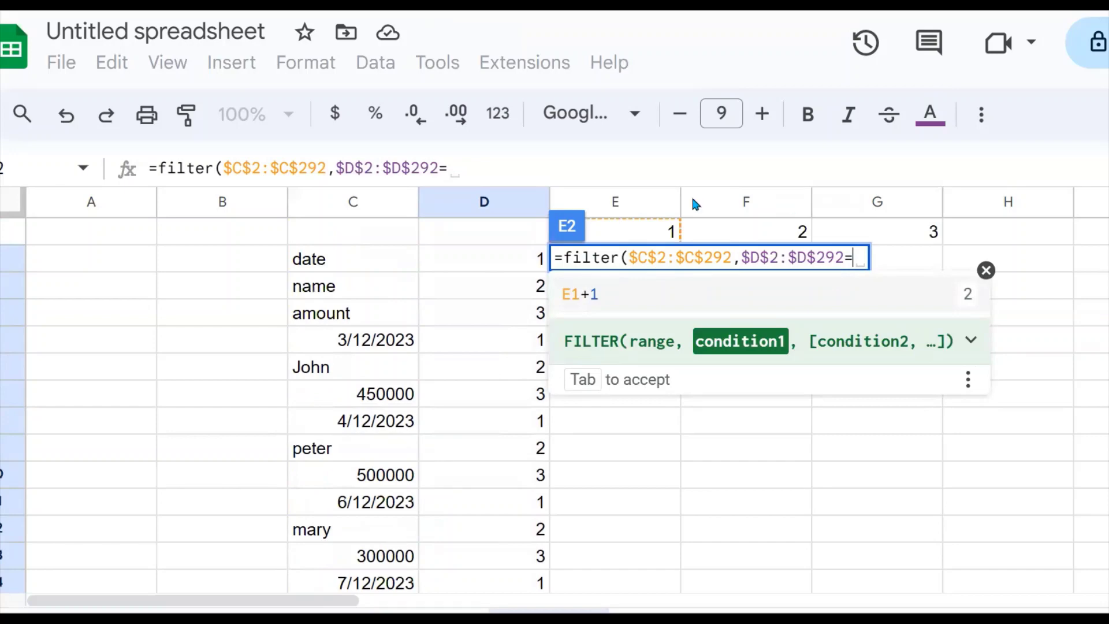
{"action": "left_click", "coordinate": [664, 233]}
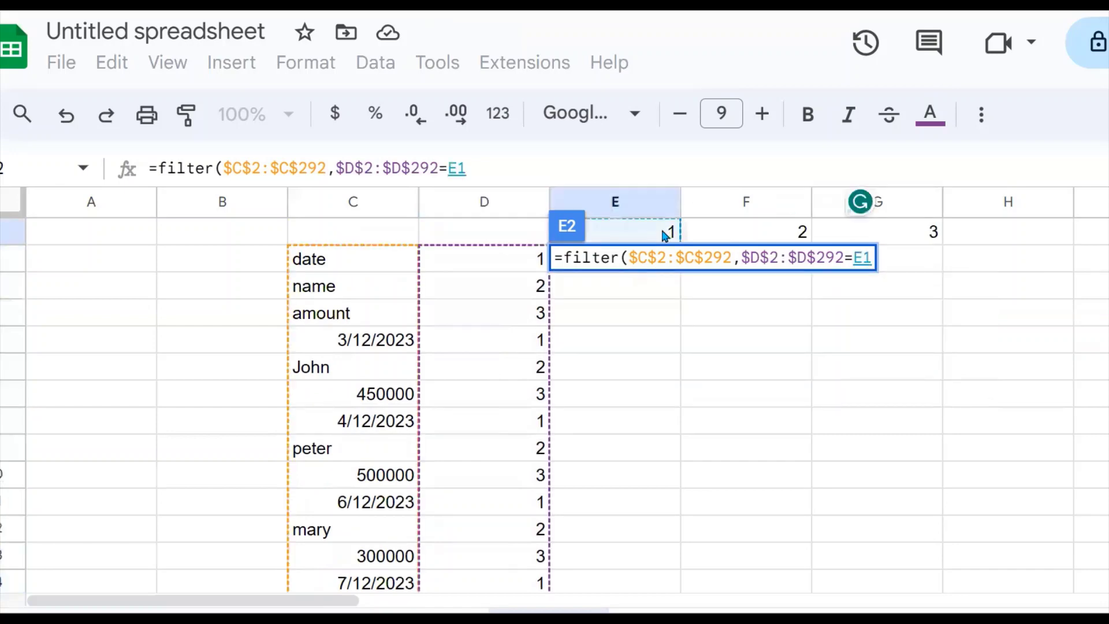
{"action": "type", "text": ")"}
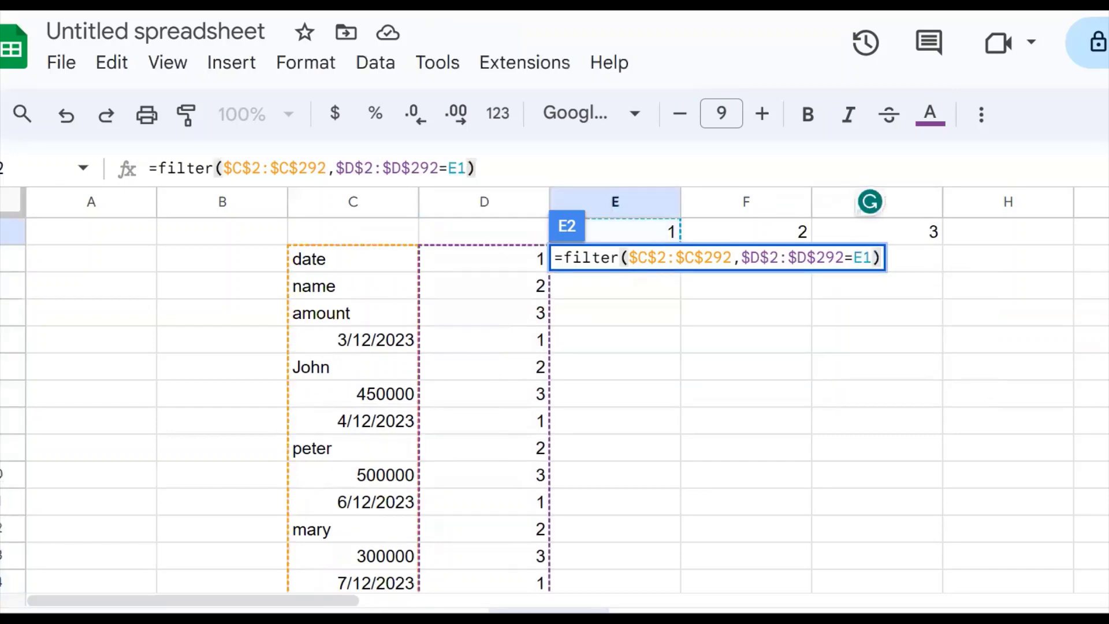
{"action": "key", "text": "Return"}
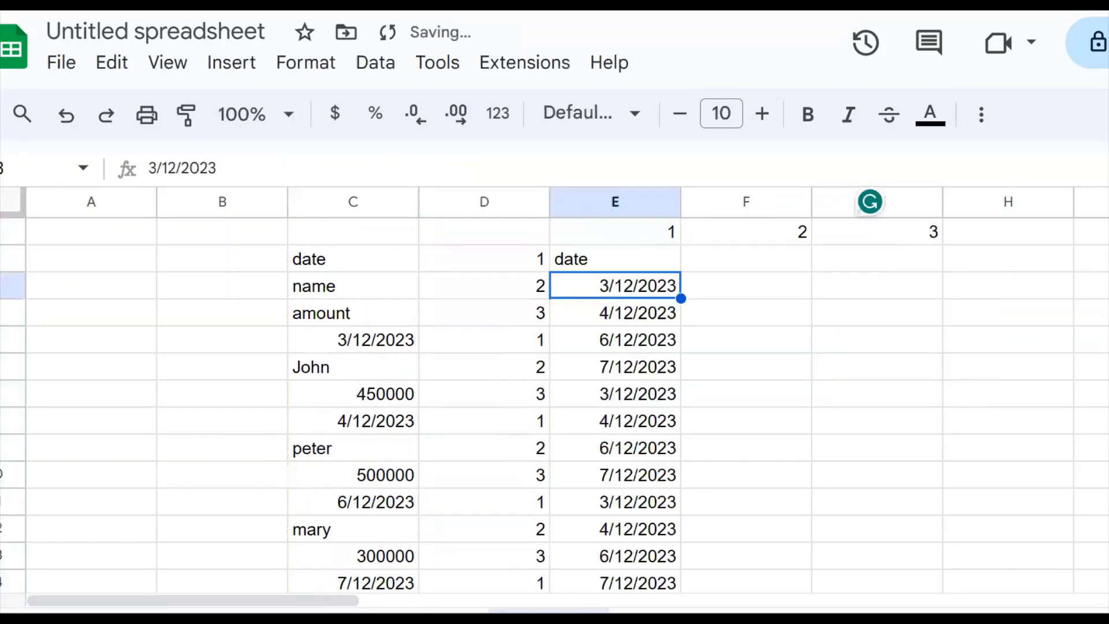
{"action": "left_click", "coordinate": [847, 369]}
{"action": "left_click", "coordinate": [683, 306]}
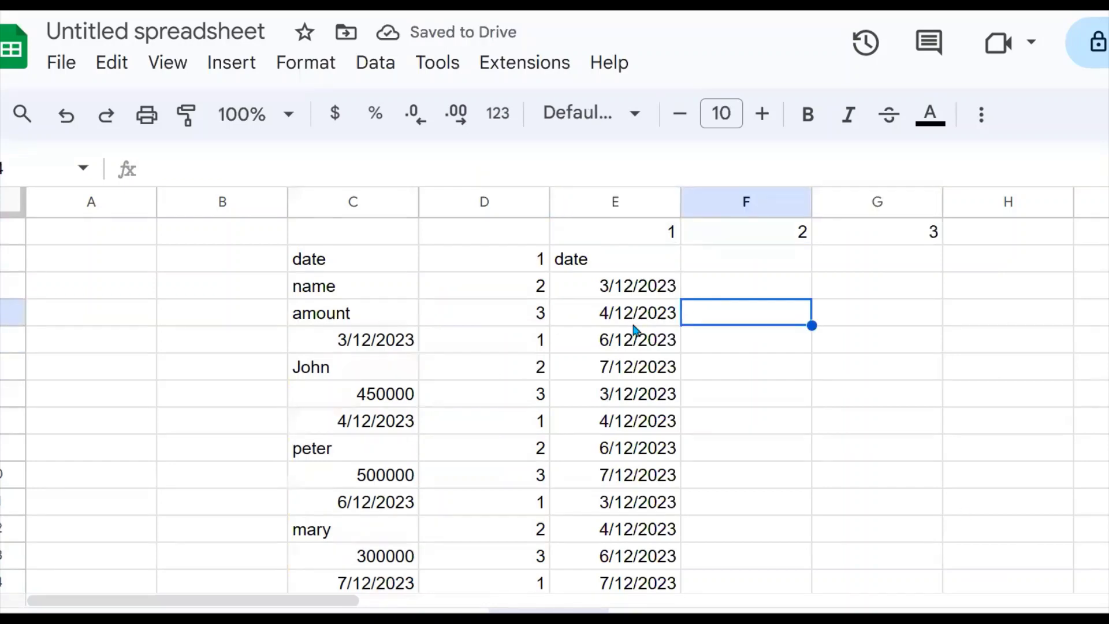
{"action": "left_click", "coordinate": [388, 343]}
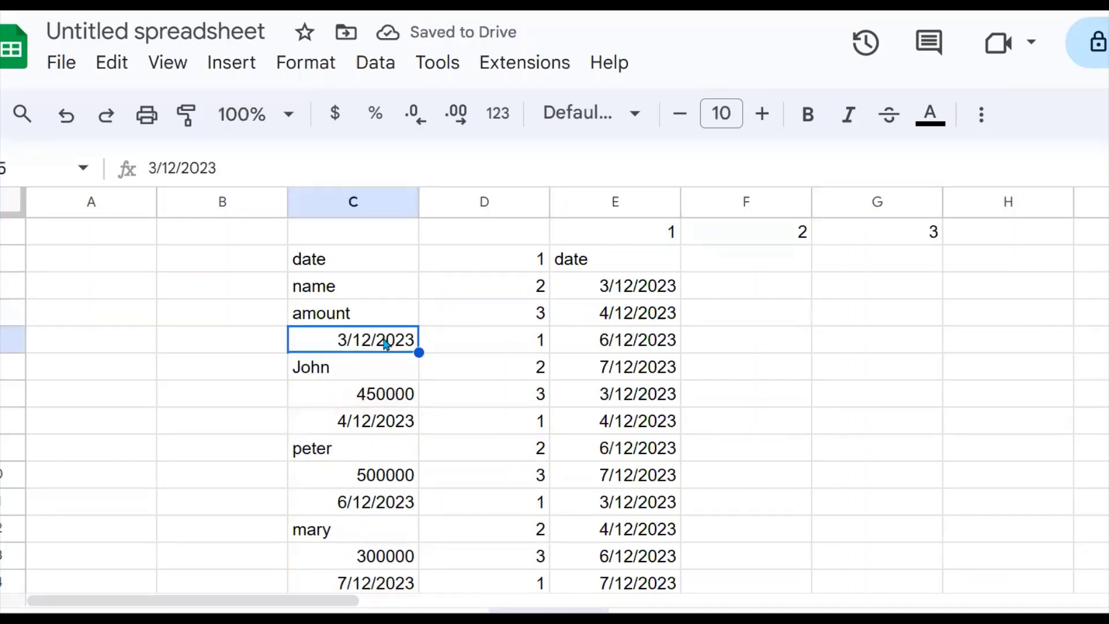
{"action": "left_click", "coordinate": [653, 285]}
{"action": "left_click", "coordinate": [409, 424]}
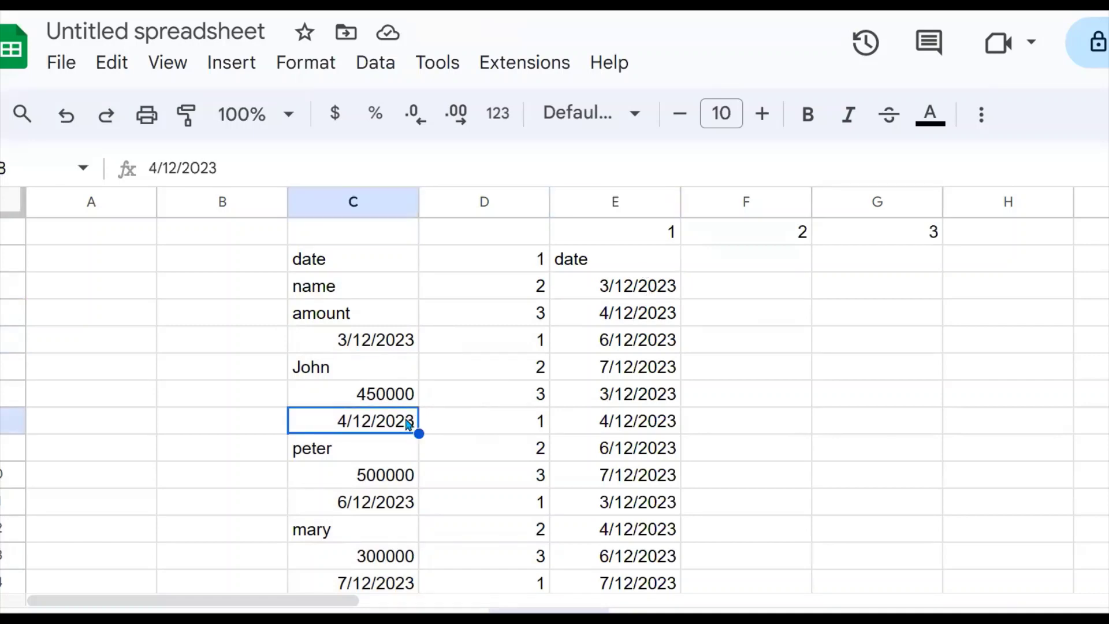
{"action": "left_click", "coordinate": [651, 314]}
{"action": "left_click", "coordinate": [366, 504]}
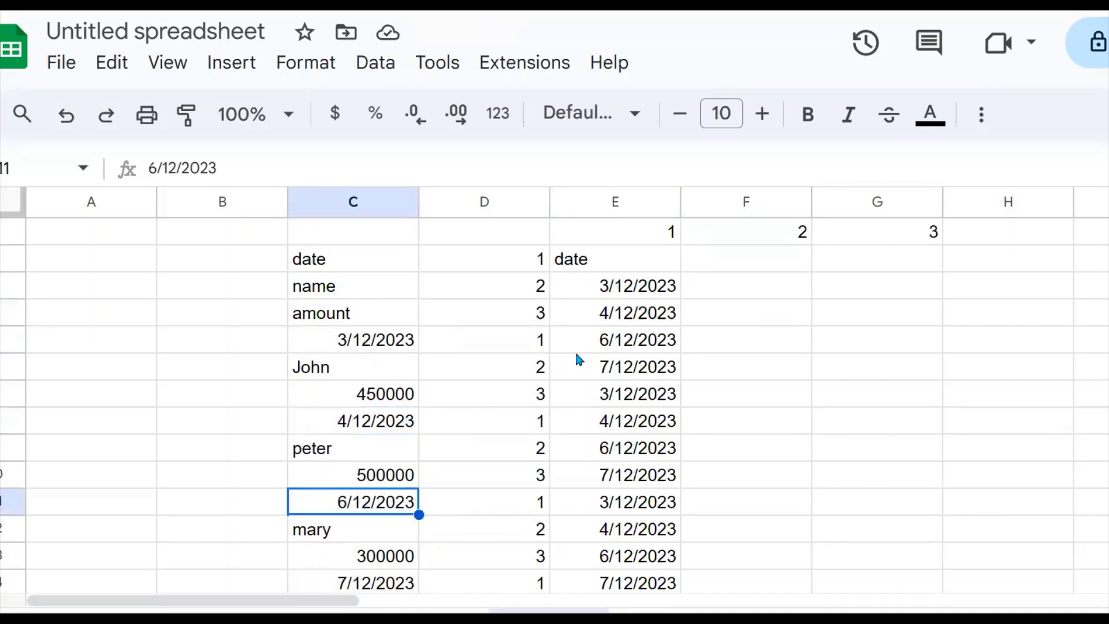
{"action": "left_click", "coordinate": [651, 318]}
{"action": "left_click", "coordinate": [648, 347]}
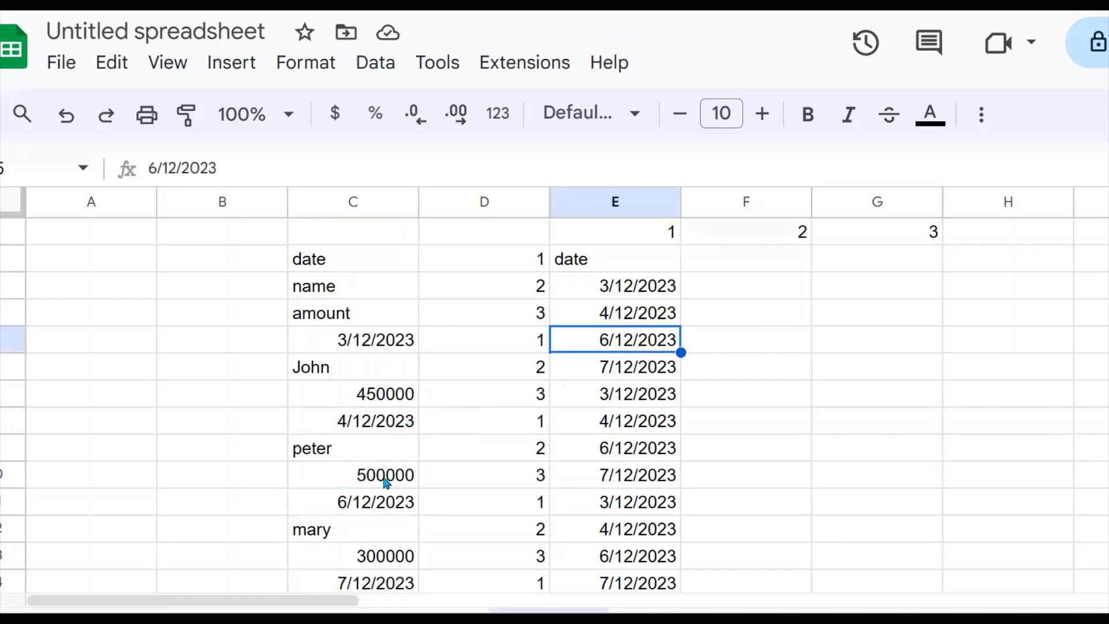
{"action": "left_click", "coordinate": [346, 502]}
{"action": "left_click", "coordinate": [695, 361]}
{"action": "left_click", "coordinate": [609, 258]}
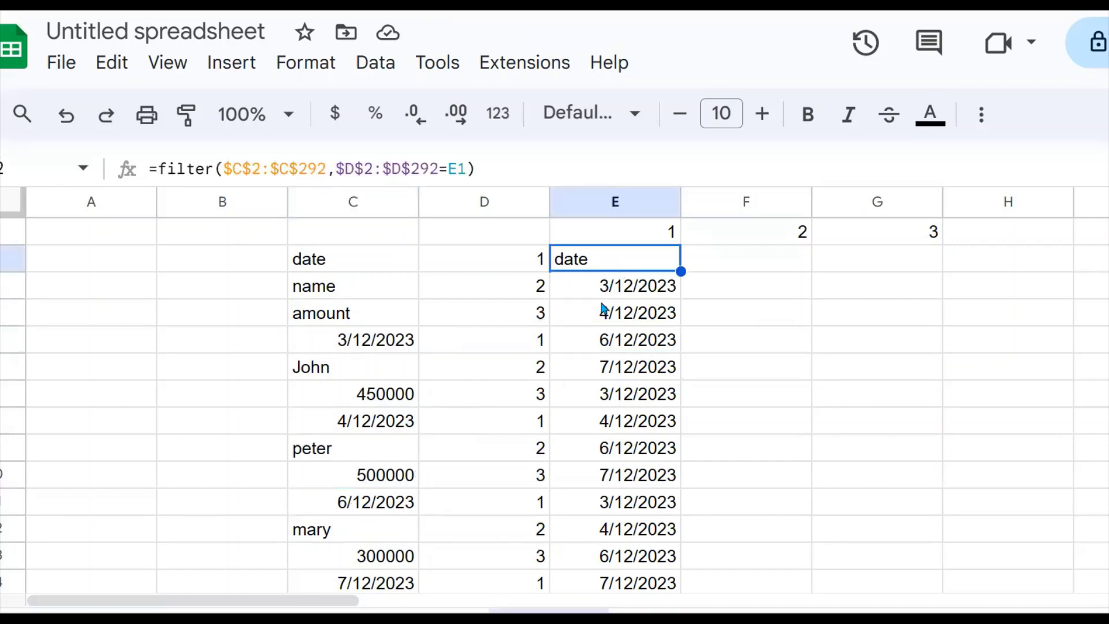
{"action": "key", "text": "shift+Right"}
{"action": "key", "text": "shift+Right"}
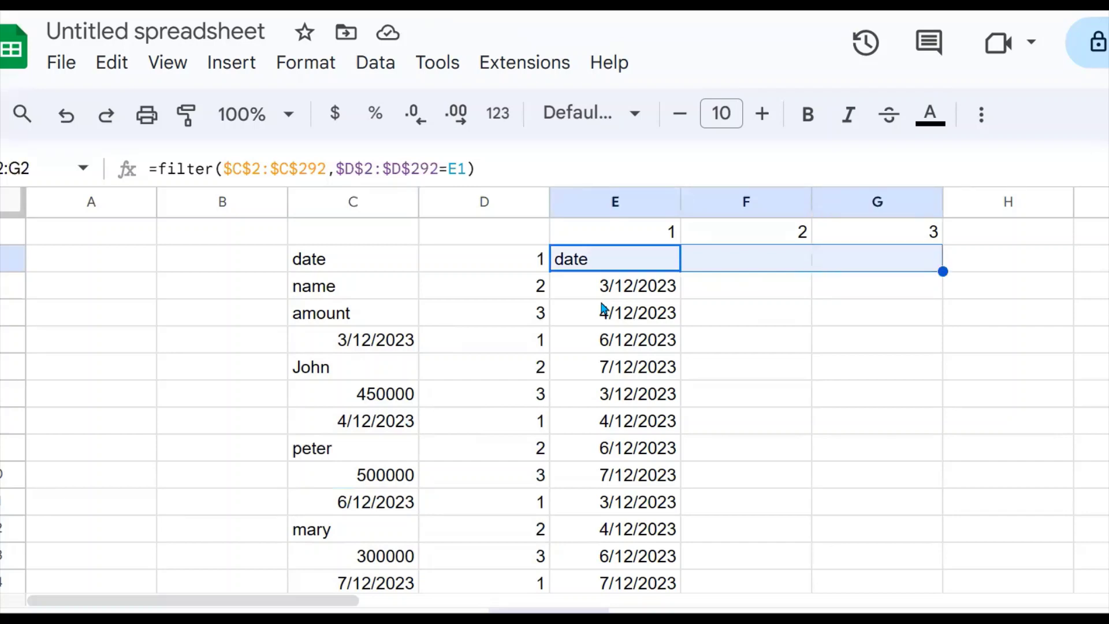
- Fill the filter formula right into F2:G2 to extract names and amounts
{"action": "key", "text": "ctrl+r"}
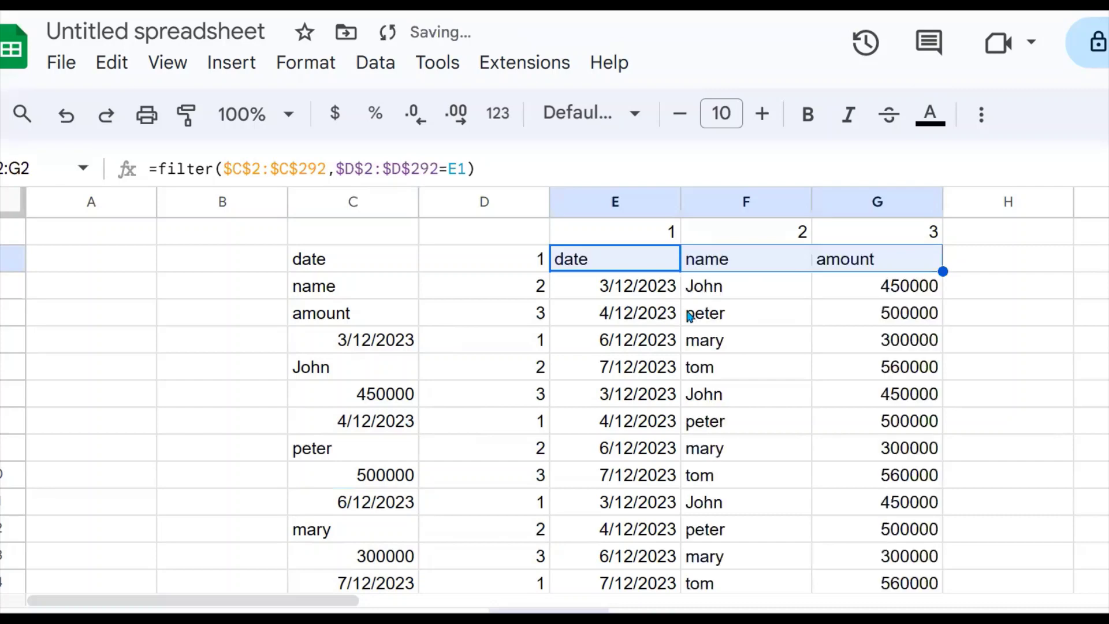
{"action": "left_click", "coordinate": [738, 312]}
{"action": "key", "text": "Up"}
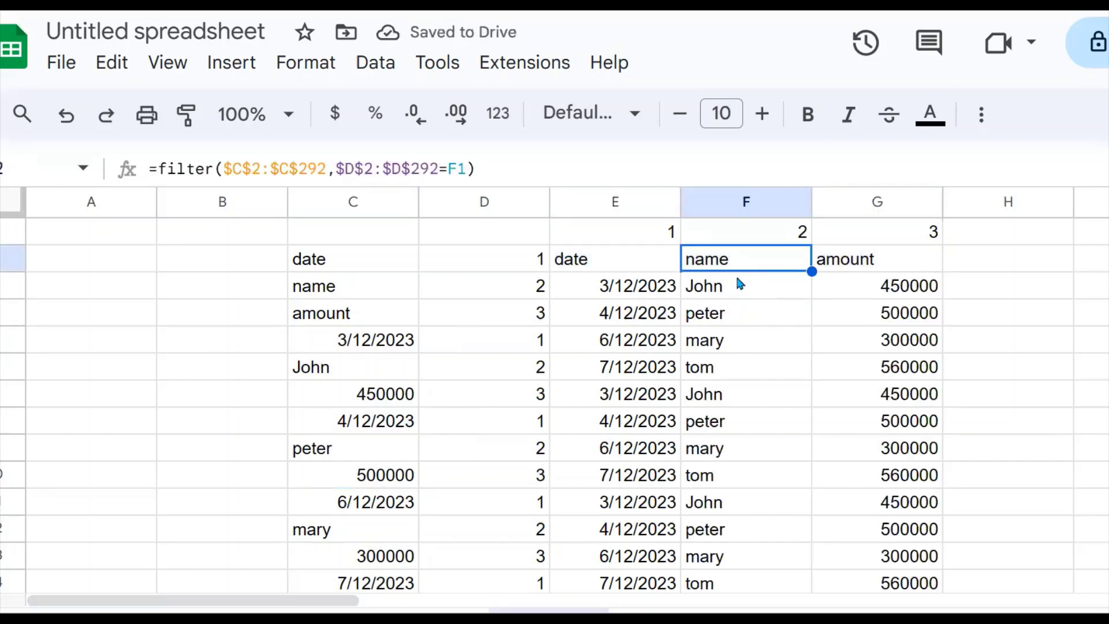
{"action": "left_click_drag", "start_coordinate": [737, 278], "coordinate": [730, 419]}
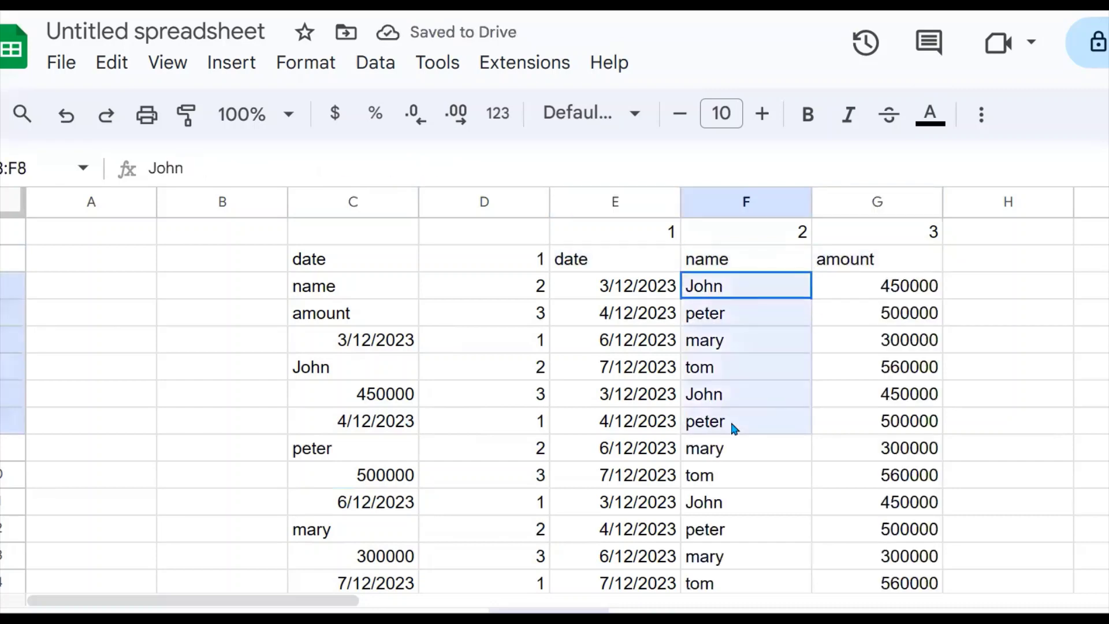
- Check the first three extracted names against the original list
{"action": "left_click", "coordinate": [332, 376]}
{"action": "left_click", "coordinate": [729, 285]}
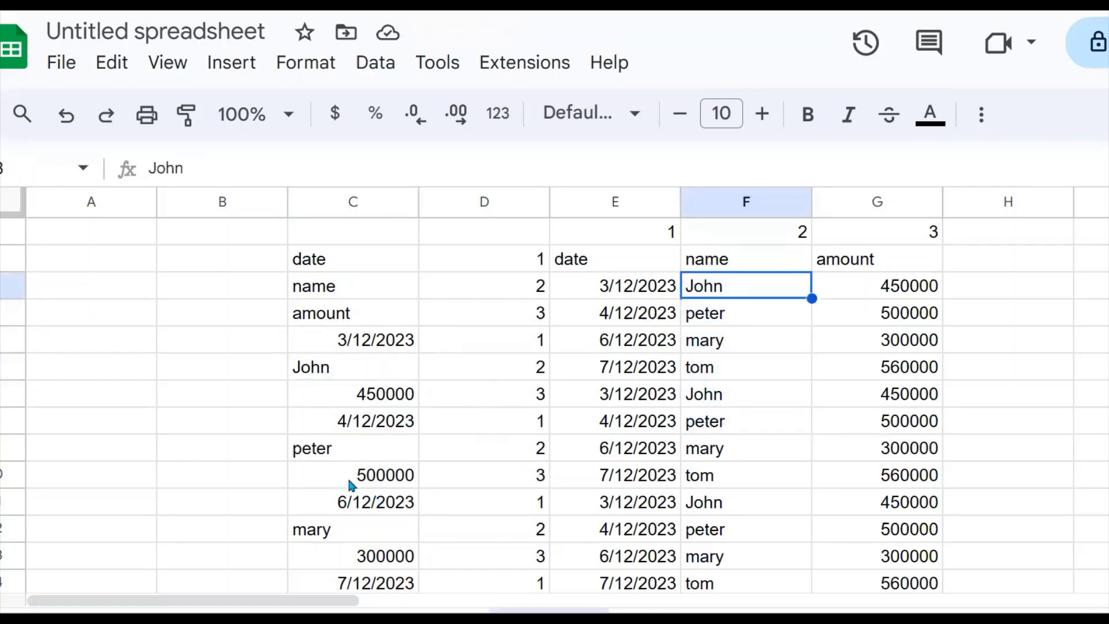
{"action": "left_click", "coordinate": [335, 457]}
{"action": "left_click", "coordinate": [728, 308]}
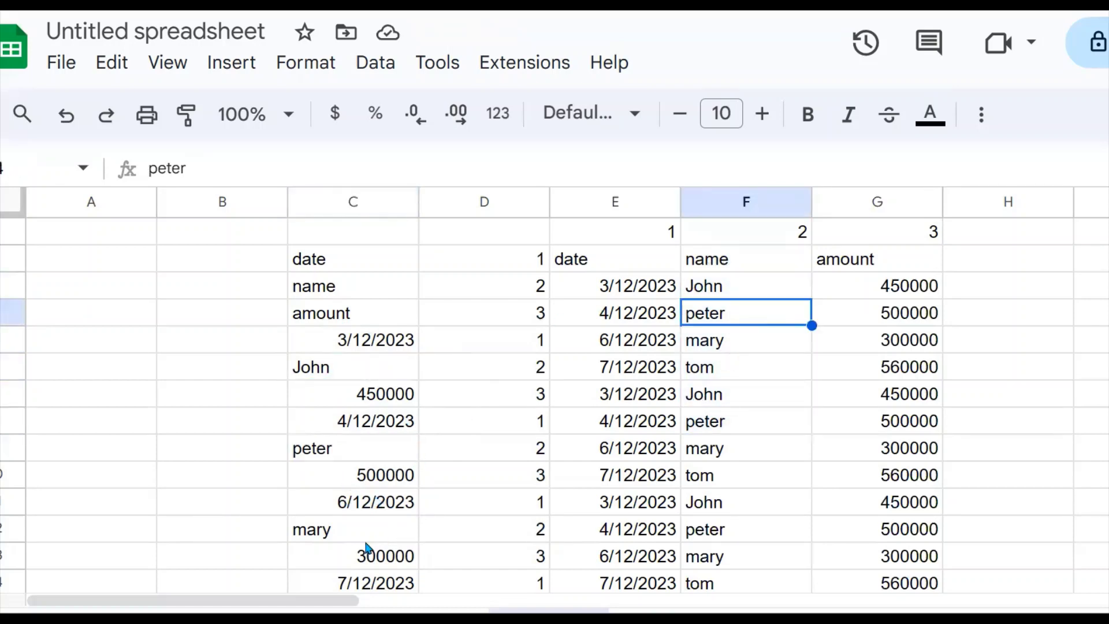
{"action": "left_click", "coordinate": [332, 536]}
{"action": "left_click", "coordinate": [729, 340]}
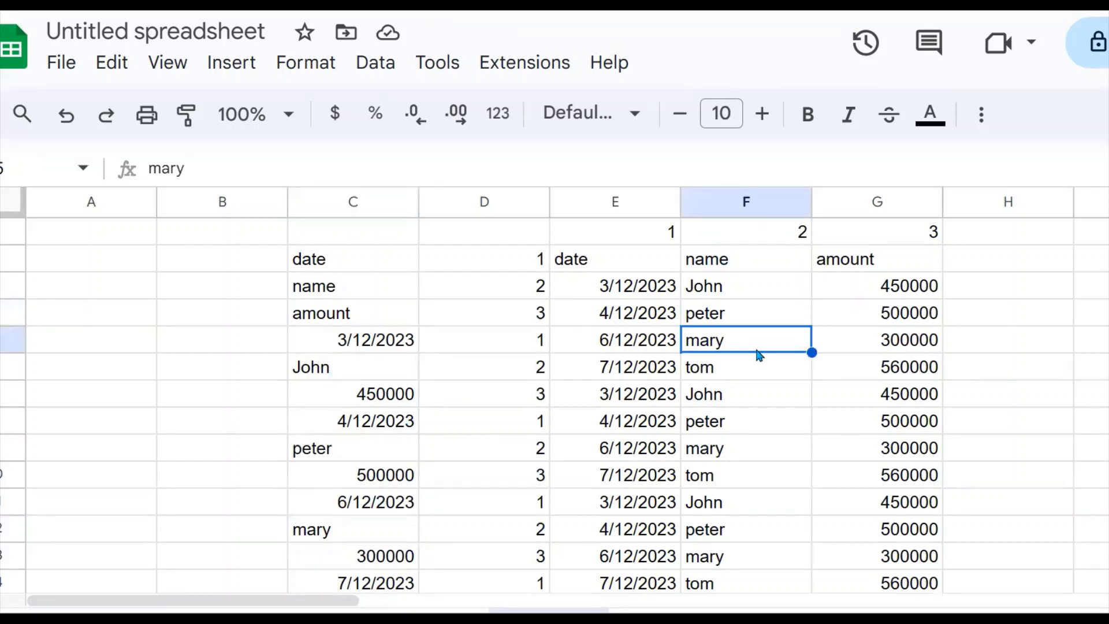
- Check the first three extracted amounts against the original list
{"action": "left_click", "coordinate": [410, 397]}
{"action": "left_click", "coordinate": [916, 298]}
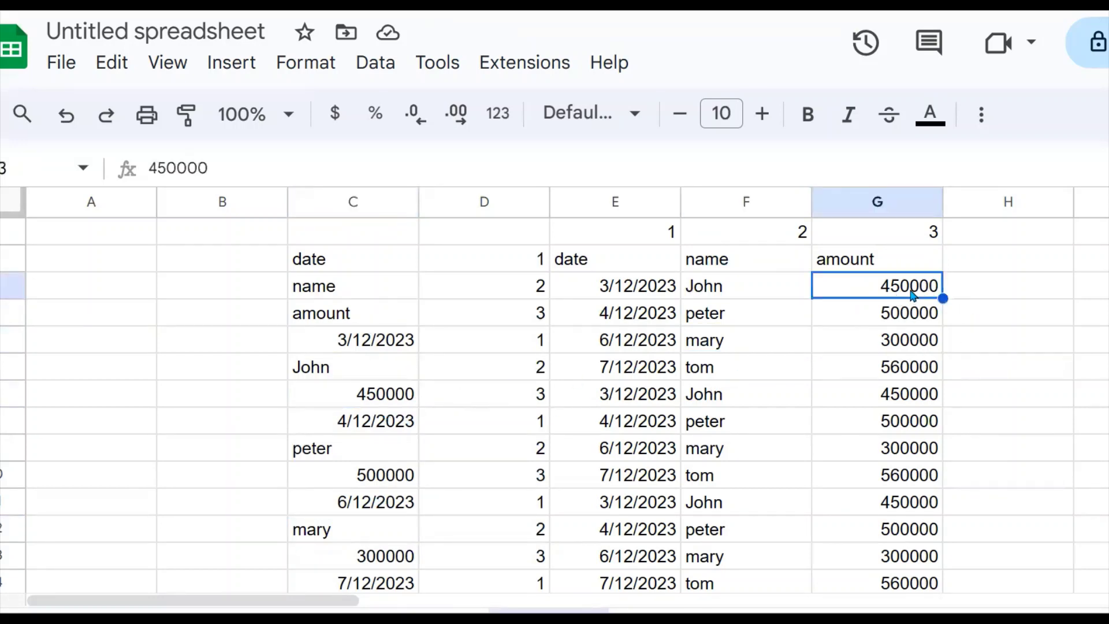
{"action": "left_click", "coordinate": [382, 485]}
{"action": "left_click", "coordinate": [875, 315]}
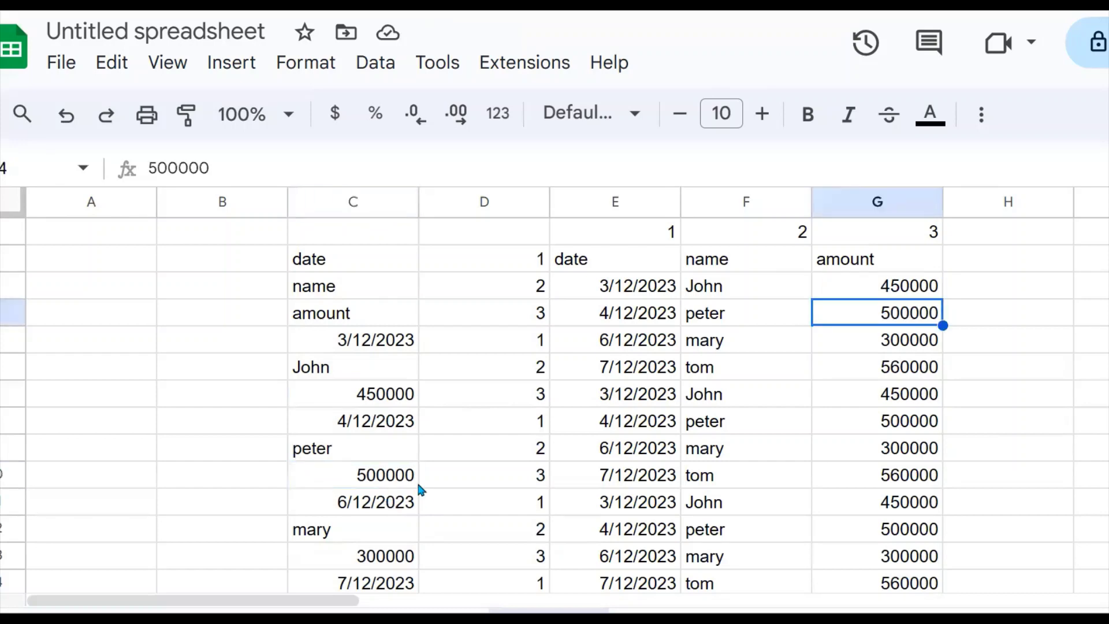
{"action": "left_click", "coordinate": [374, 553]}
{"action": "left_click", "coordinate": [895, 317]}
{"action": "left_click", "coordinate": [884, 337]}
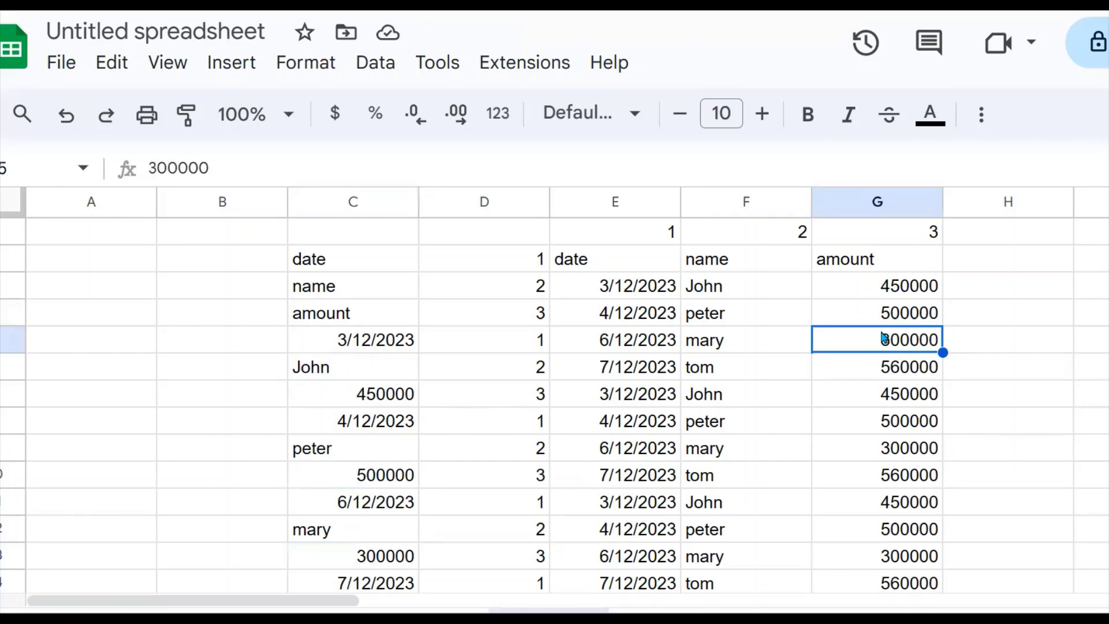
- Select and copy the whole extracted table E2:G98
{"action": "left_click", "coordinate": [641, 233]}
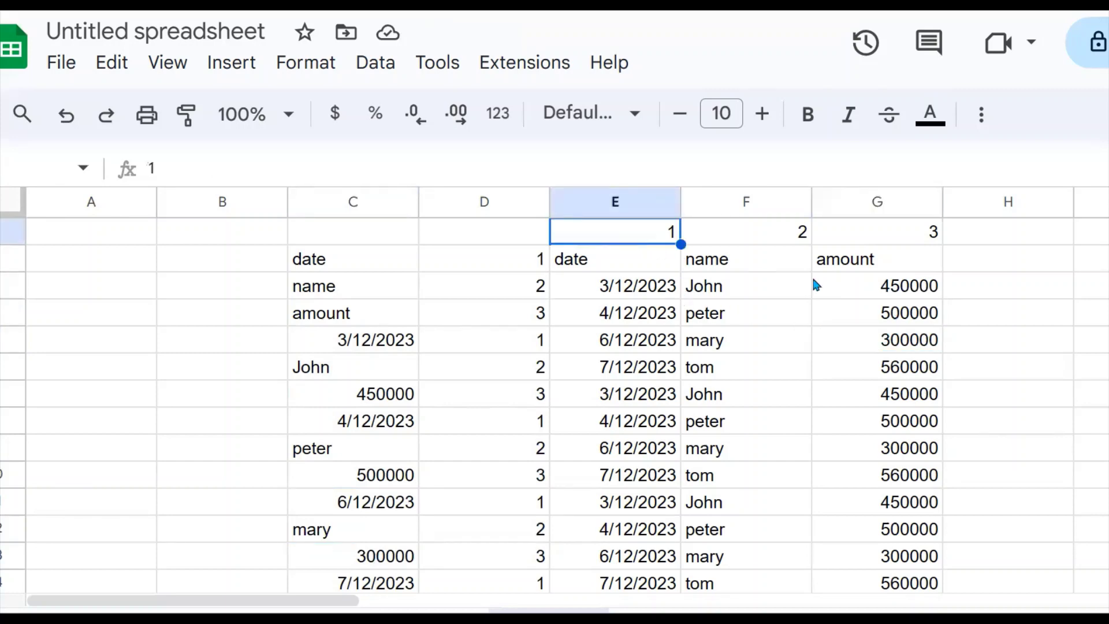
{"action": "left_click", "coordinate": [783, 309]}
{"action": "left_click_drag", "start_coordinate": [611, 267], "coordinate": [860, 368]}
{"action": "key", "text": "ctrl+shift+Down"}
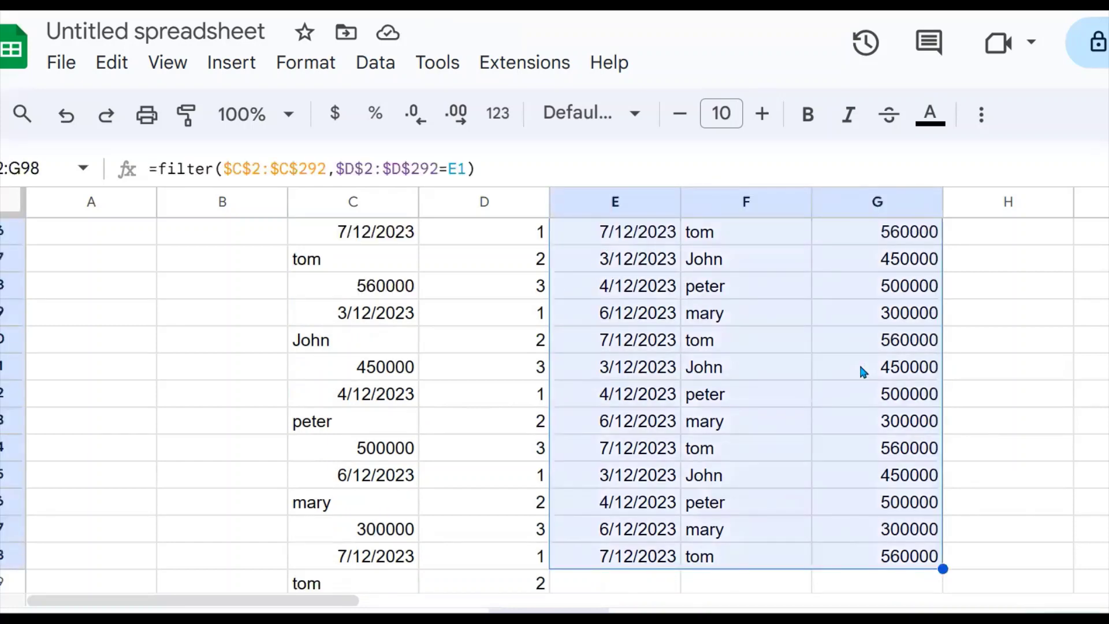
{"action": "key", "text": "ctrl+c"}
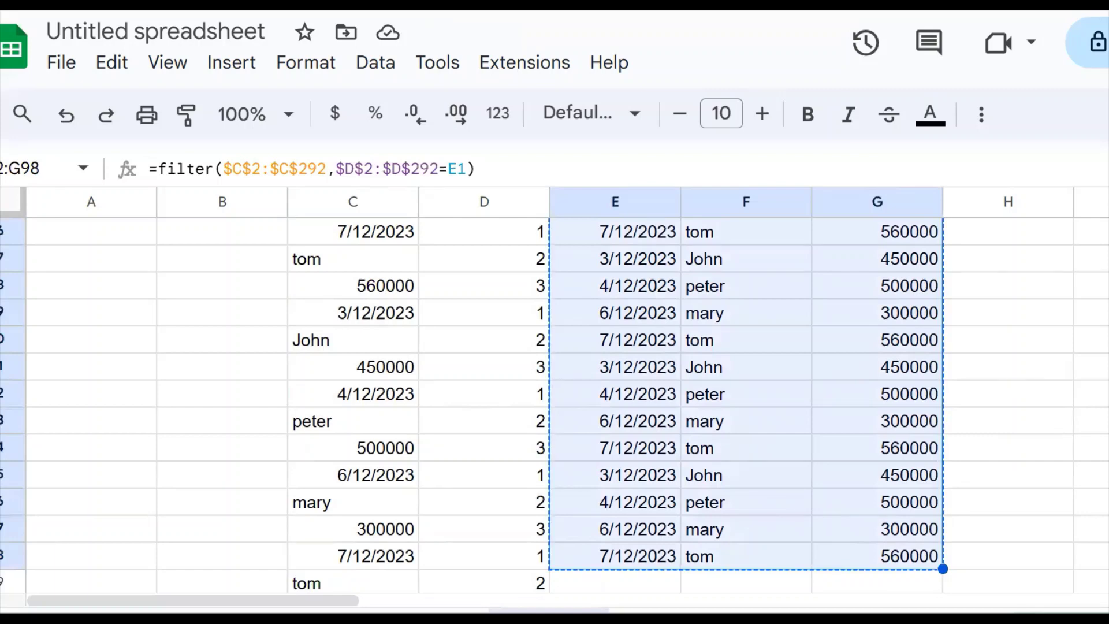
- Paste the table over itself as values only and spot-check names and dates
{"action": "scroll", "coordinate": [581, 283], "scroll_direction": "up", "scroll_amount": 20}
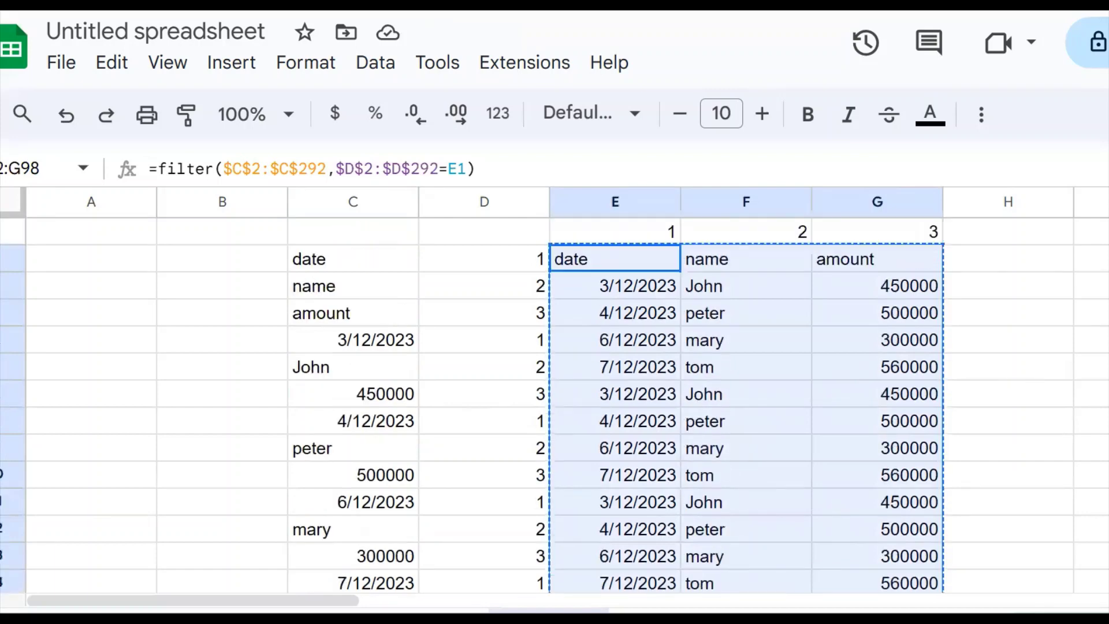
{"action": "right_click", "coordinate": [596, 258]}
{"action": "mouse_move", "coordinate": [708, 264]}
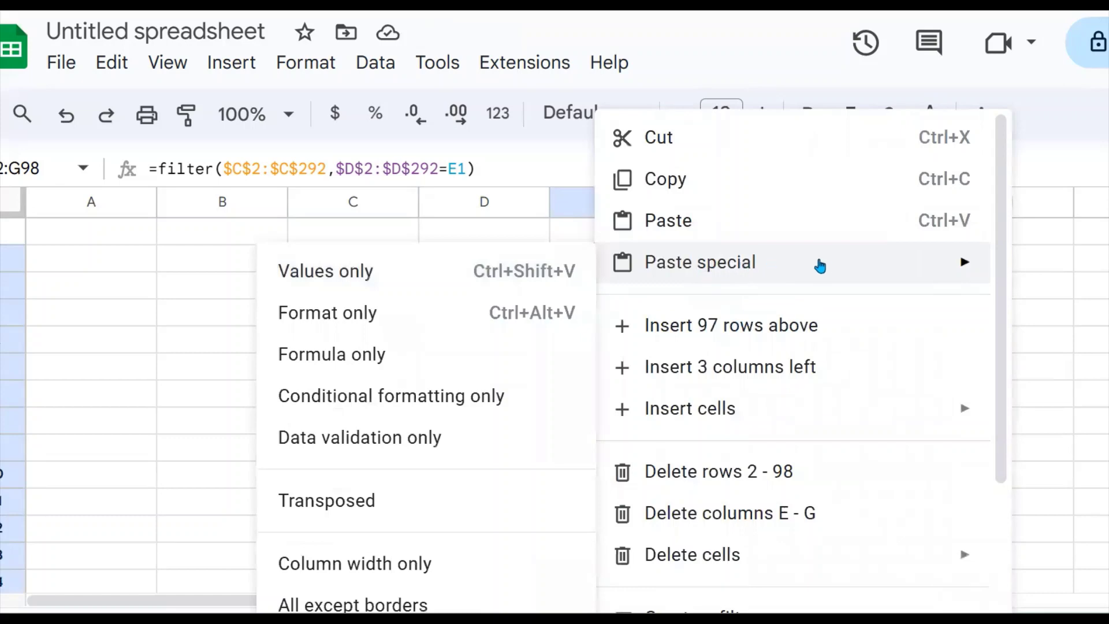
{"action": "left_click", "coordinate": [533, 274]}
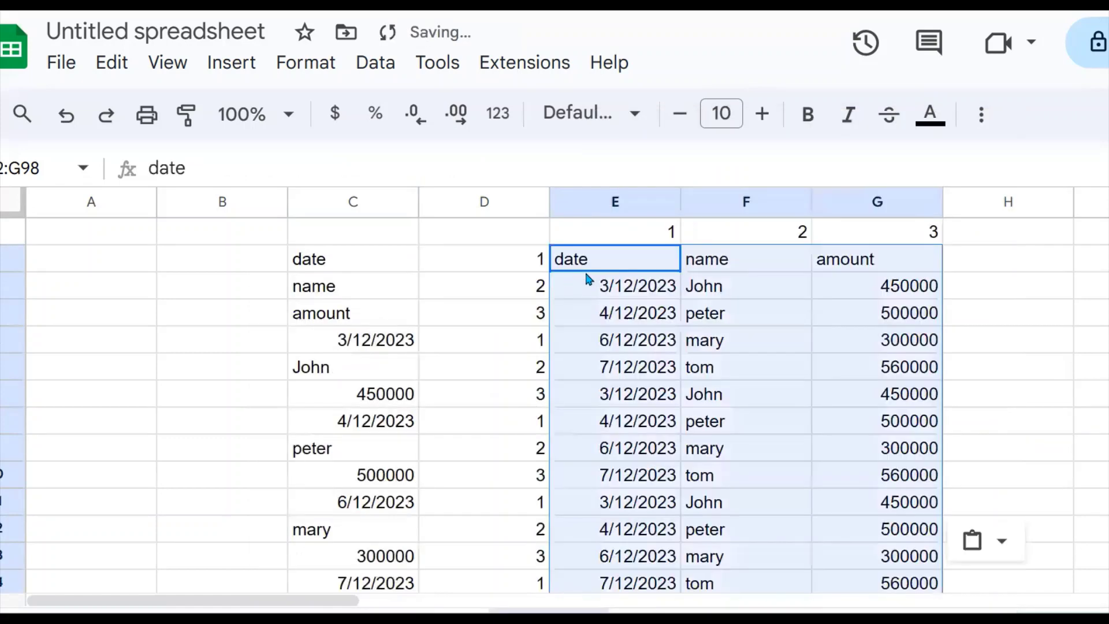
{"action": "left_click", "coordinate": [717, 286]}
{"action": "left_click", "coordinate": [638, 318]}
{"action": "left_click_drag", "start_coordinate": [657, 241], "coordinate": [931, 214]}
- Delete the 1, 2, 3 in E1:G1 and clear all of column D
{"action": "key", "text": "Delete"}
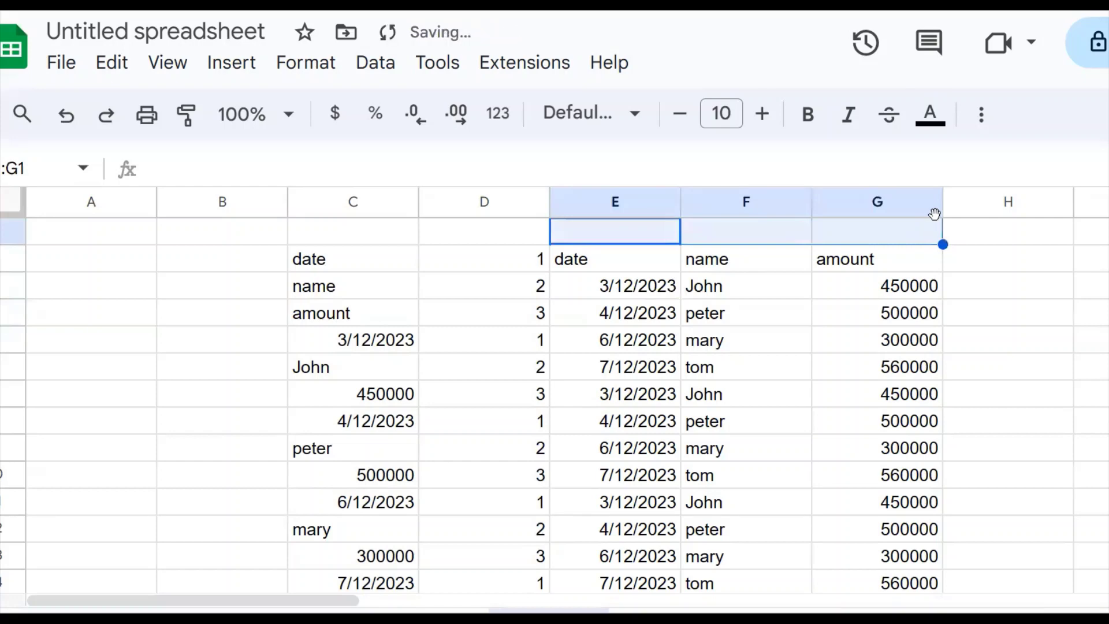
{"action": "left_click", "coordinate": [469, 201]}
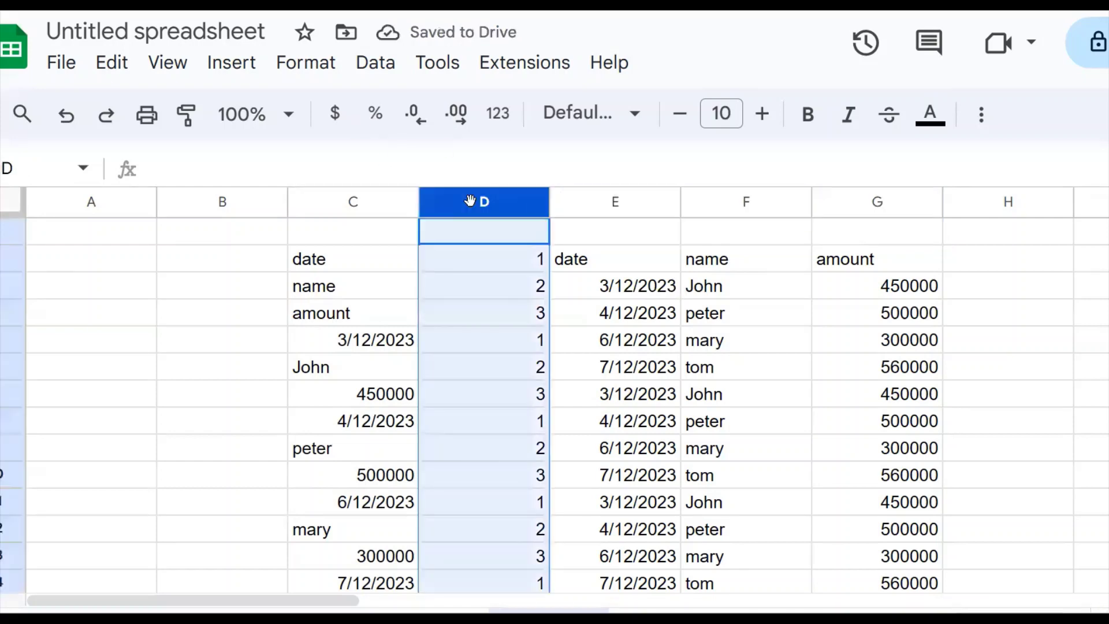
{"action": "key", "text": "Delete"}
- Confirm the extracted dates and names remain plain values beside the original list
{"action": "left_click", "coordinate": [609, 248]}
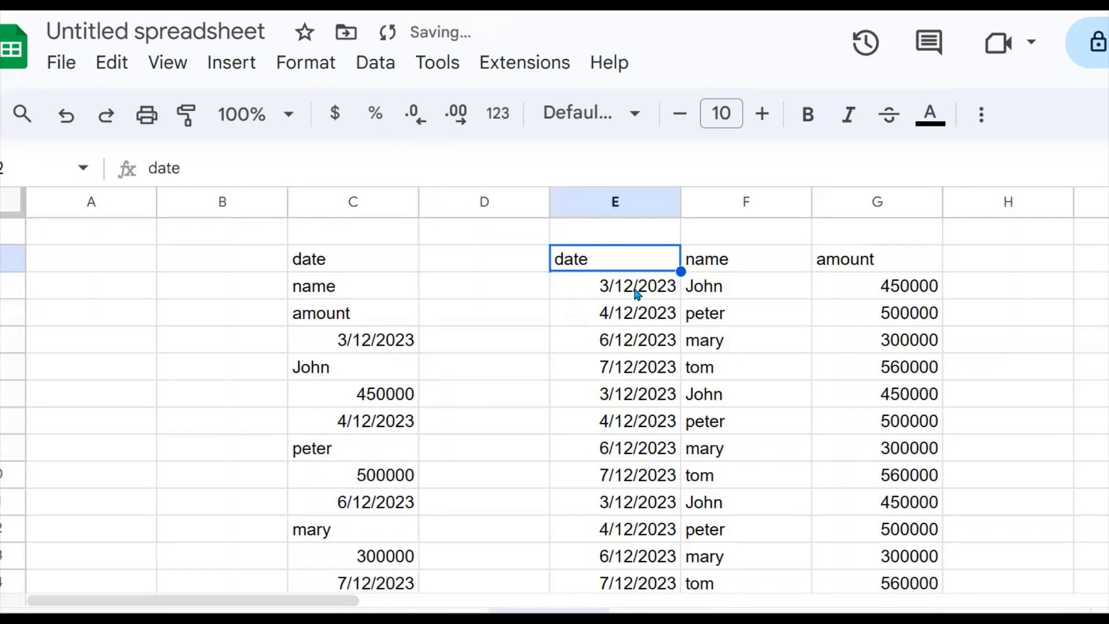
{"action": "left_click", "coordinate": [635, 288]}
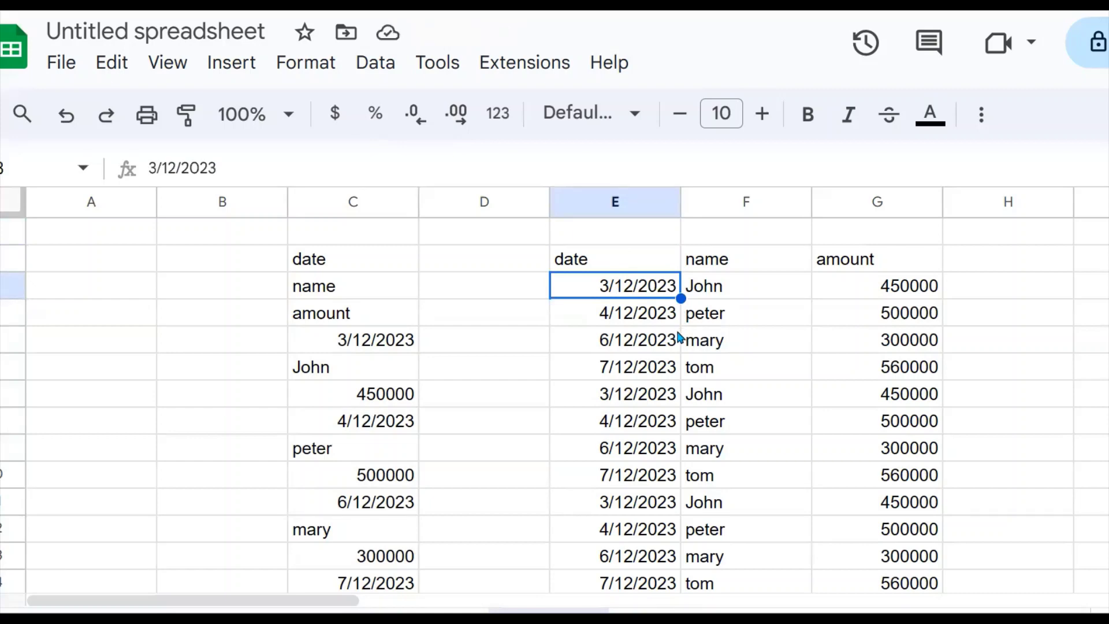
{"action": "left_click_drag", "start_coordinate": [375, 260], "coordinate": [381, 480]}
{"action": "left_click", "coordinate": [624, 284]}
{"action": "left_click", "coordinate": [807, 264]}
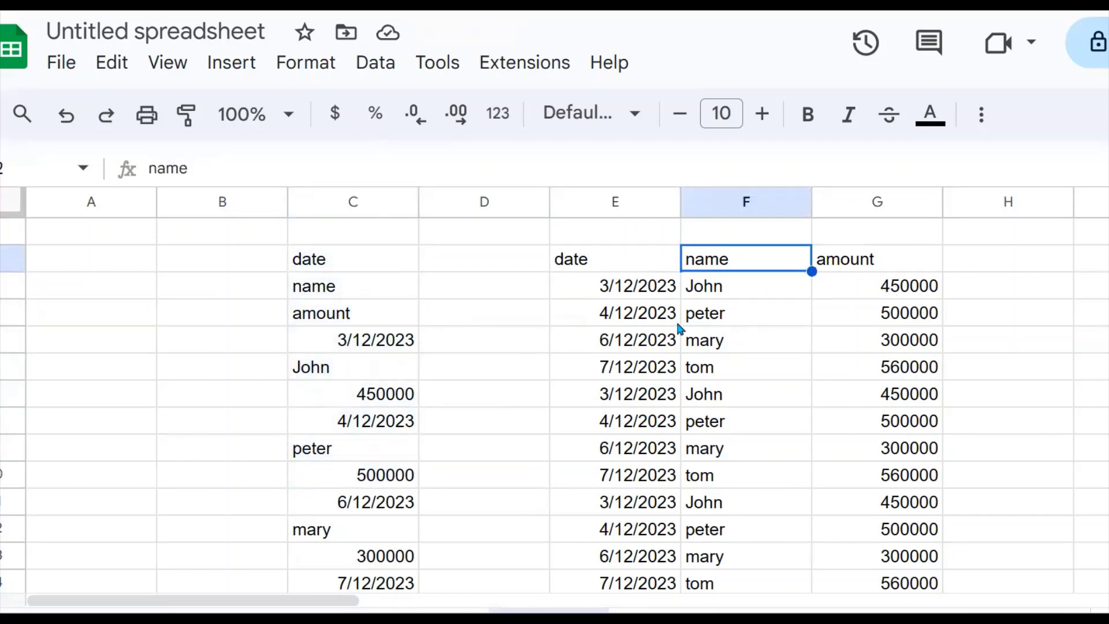
{"action": "left_click_drag", "start_coordinate": [664, 260], "coordinate": [798, 310]}
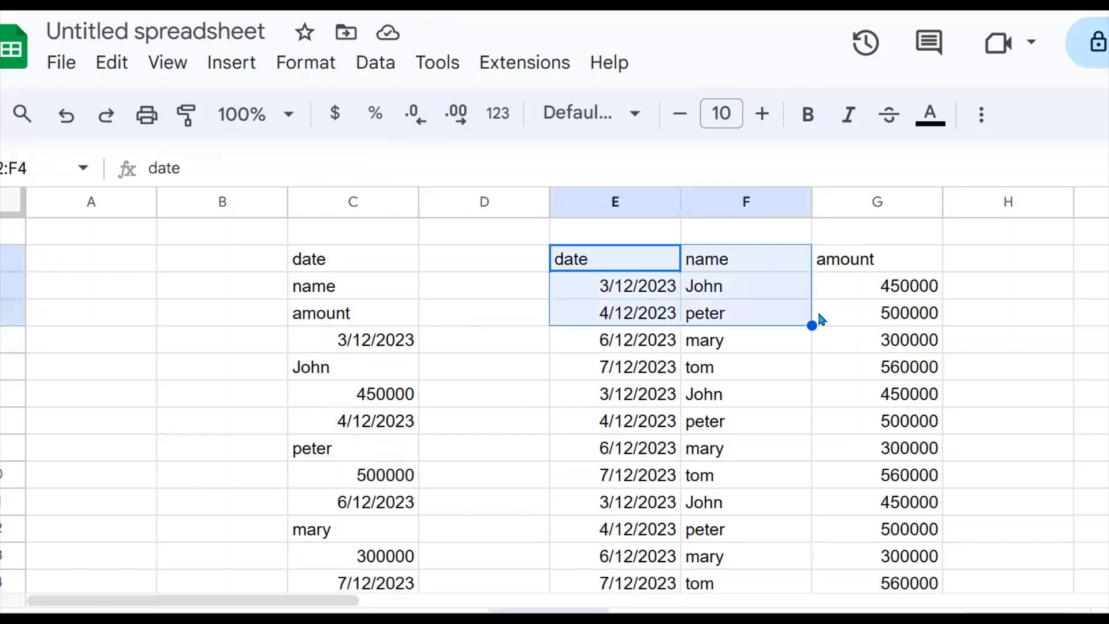